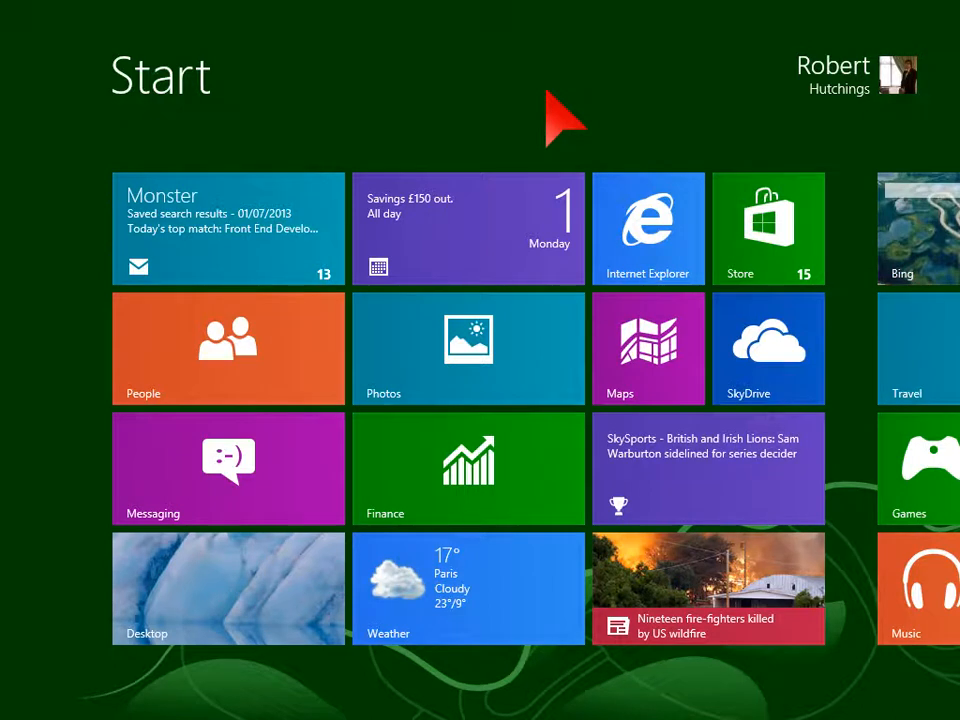
Switch to the desktop and bring up the WinAero Skip Metro Suite page in Internet Explorer.
{"action": "left_click", "coordinate": [193, 605]}
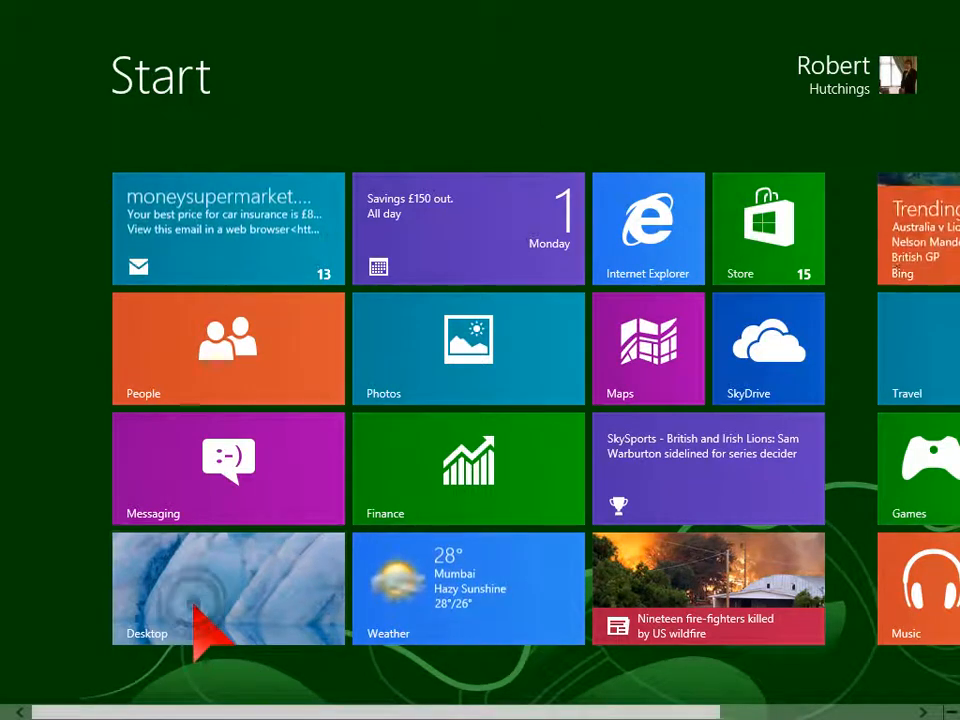
{"action": "left_click", "coordinate": [43, 701]}
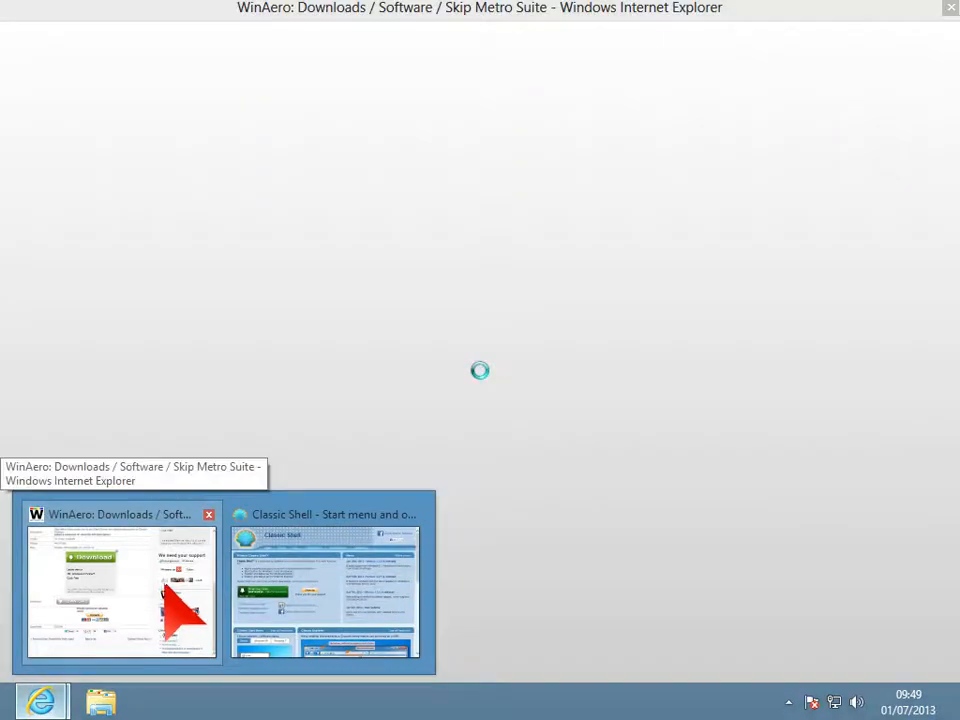
{"action": "left_click", "coordinate": [165, 592]}
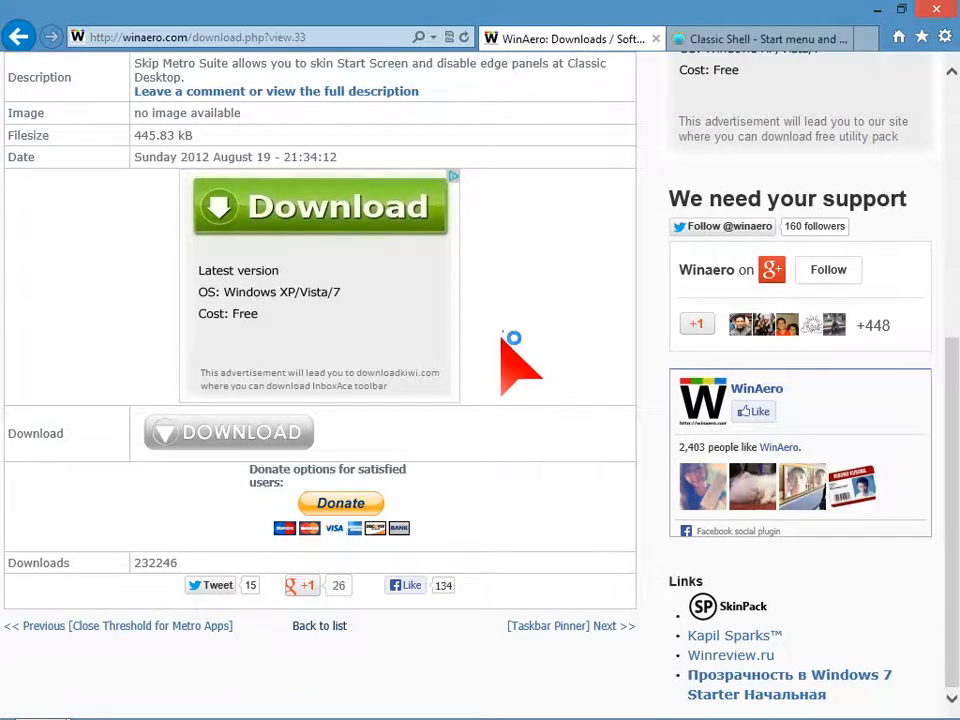
Download SkipMetroSuite.zip from the Skip Metro Suite page and save the file.
{"action": "scroll", "coordinate": [502, 338], "scroll_direction": "up", "scroll_amount": 3}
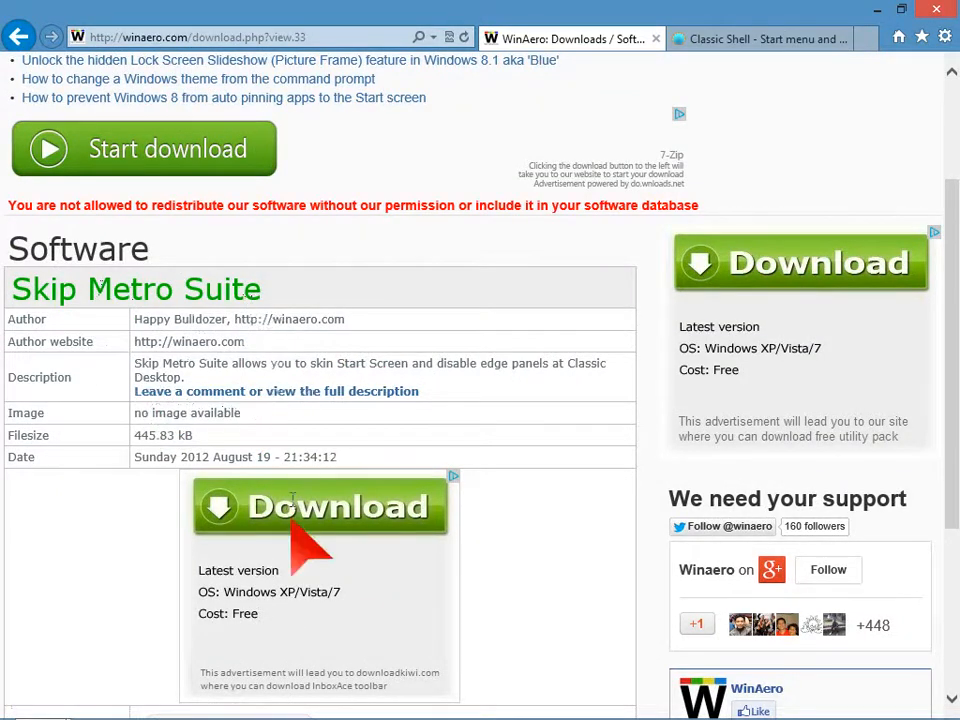
{"action": "scroll", "coordinate": [568, 550], "scroll_direction": "down", "scroll_amount": 3}
{"action": "left_click", "coordinate": [240, 435]}
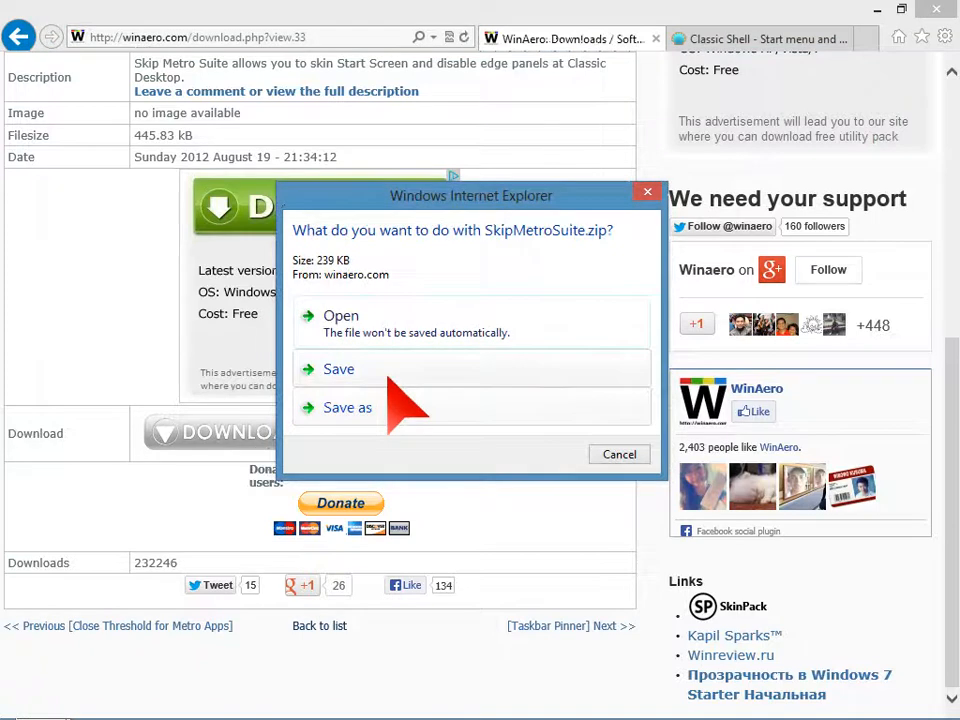
{"action": "left_click", "coordinate": [352, 378]}
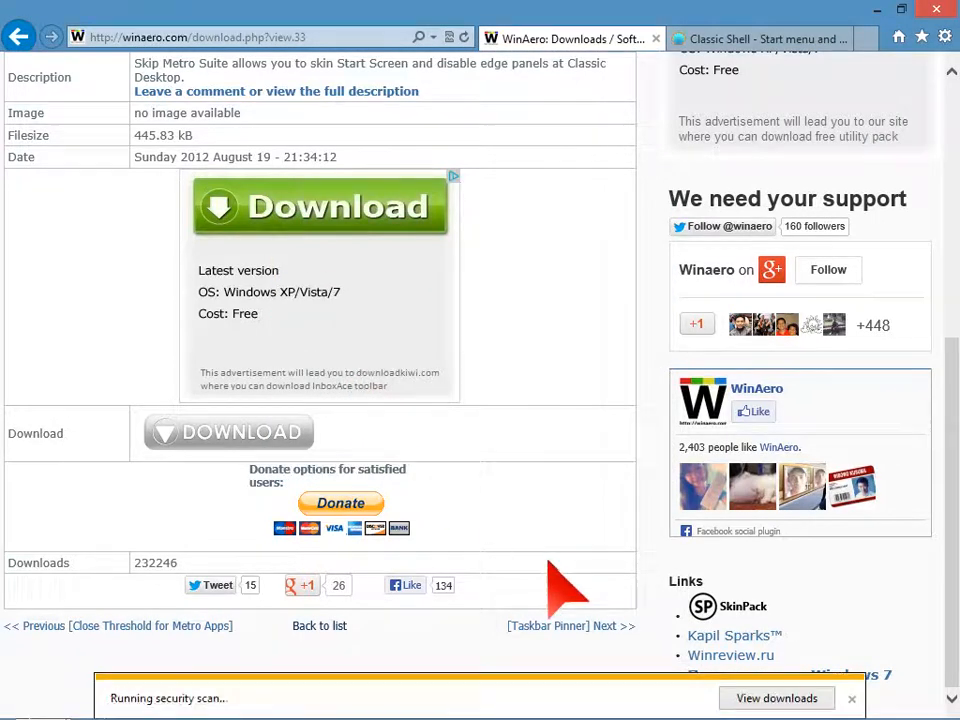
Open the download's location from the download list and extract the SkipMetroSuite archive there.
{"action": "left_click", "coordinate": [777, 699]}
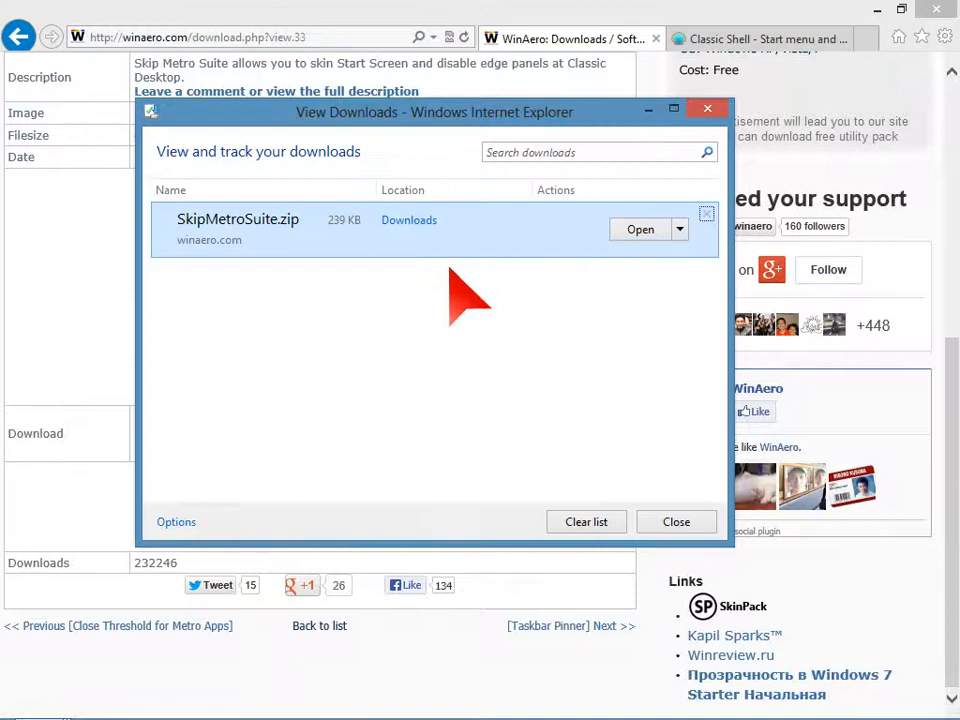
{"action": "left_click", "coordinate": [403, 221]}
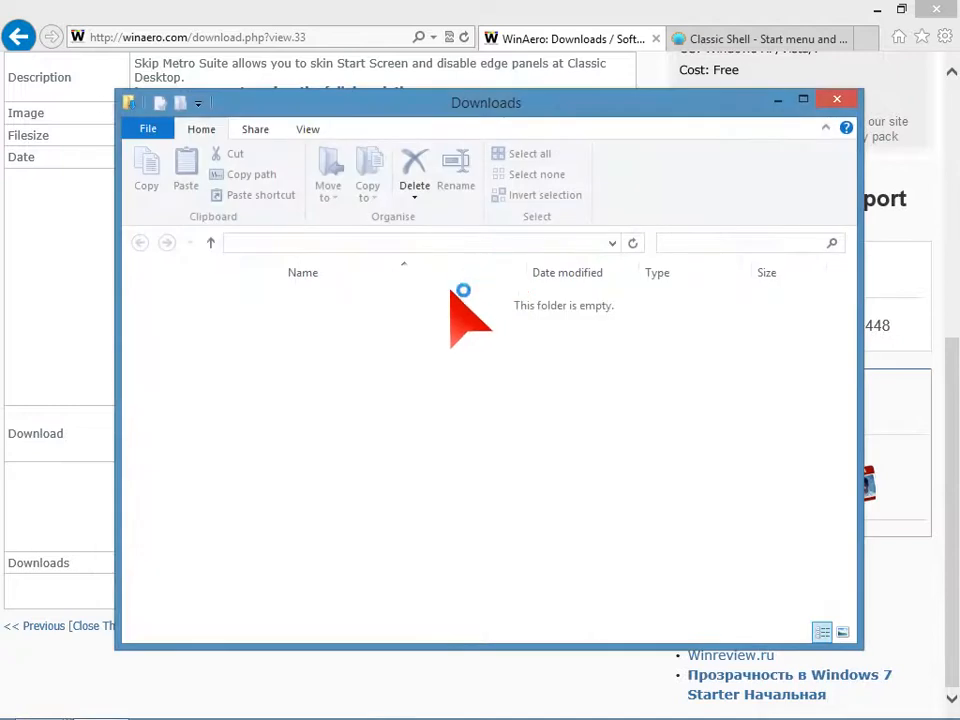
{"action": "left_click", "coordinate": [386, 300]}
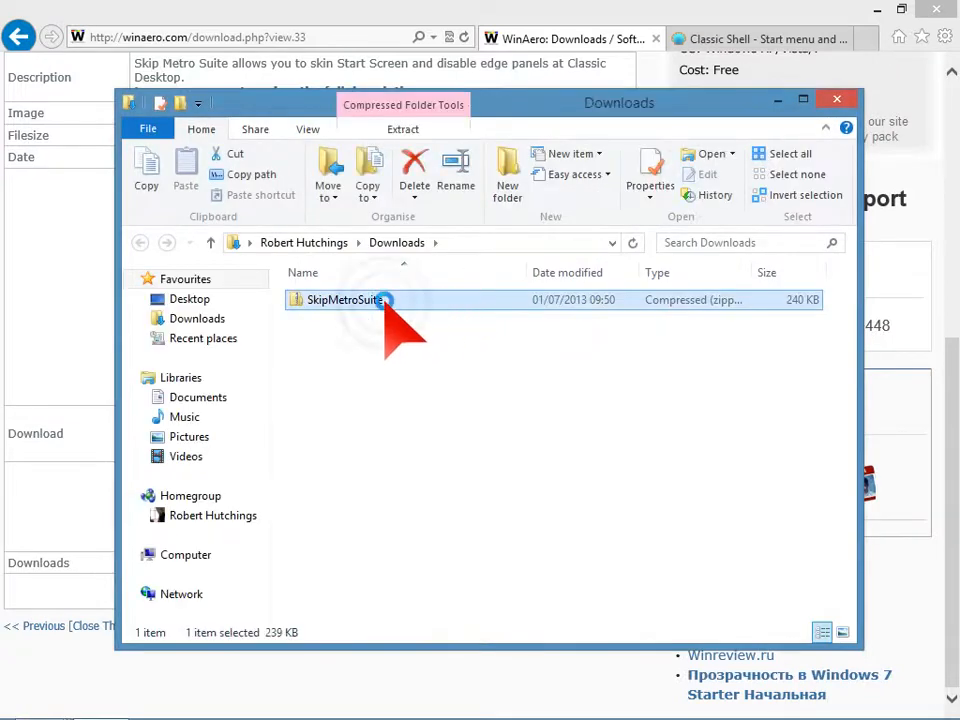
{"action": "right_click", "coordinate": [386, 300]}
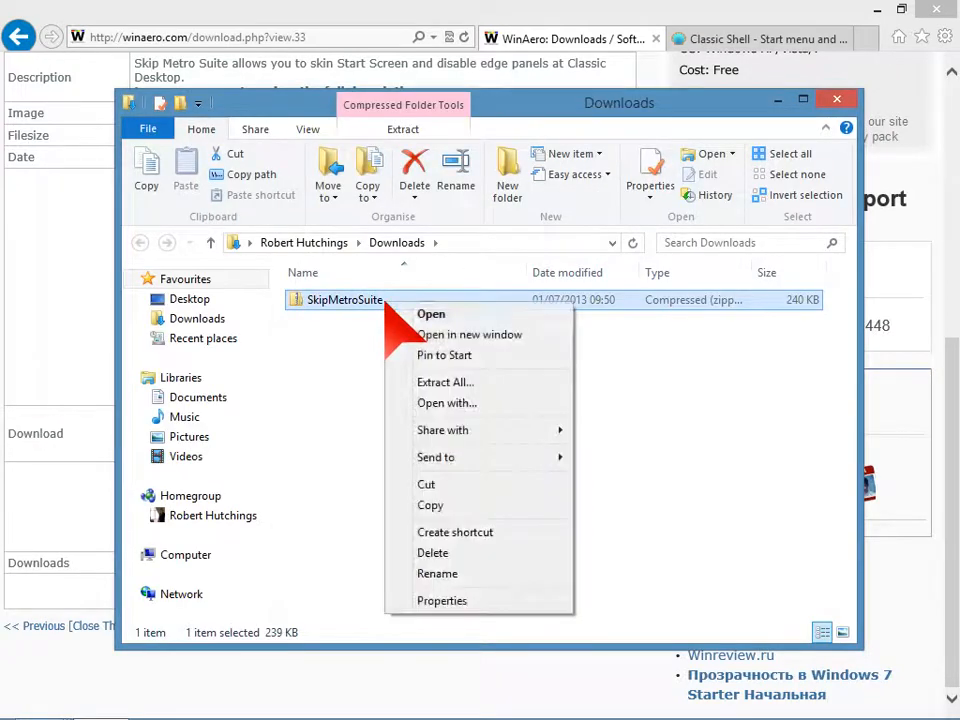
{"action": "left_click", "coordinate": [449, 388]}
{"action": "left_click", "coordinate": [632, 551]}
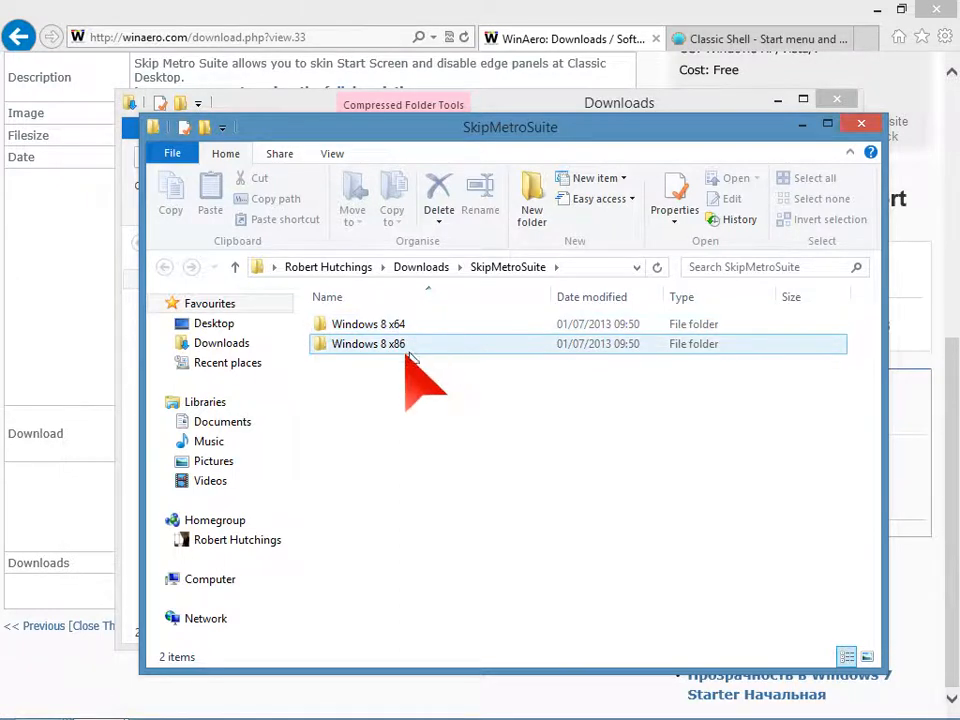
Run SkipMetroSuiteUI from the Windows 8 x86 folder, allowing it past the SmartScreen and User Account Control prompts.
{"action": "left_click", "coordinate": [371, 344]}
{"action": "double_click", "coordinate": [371, 344]}
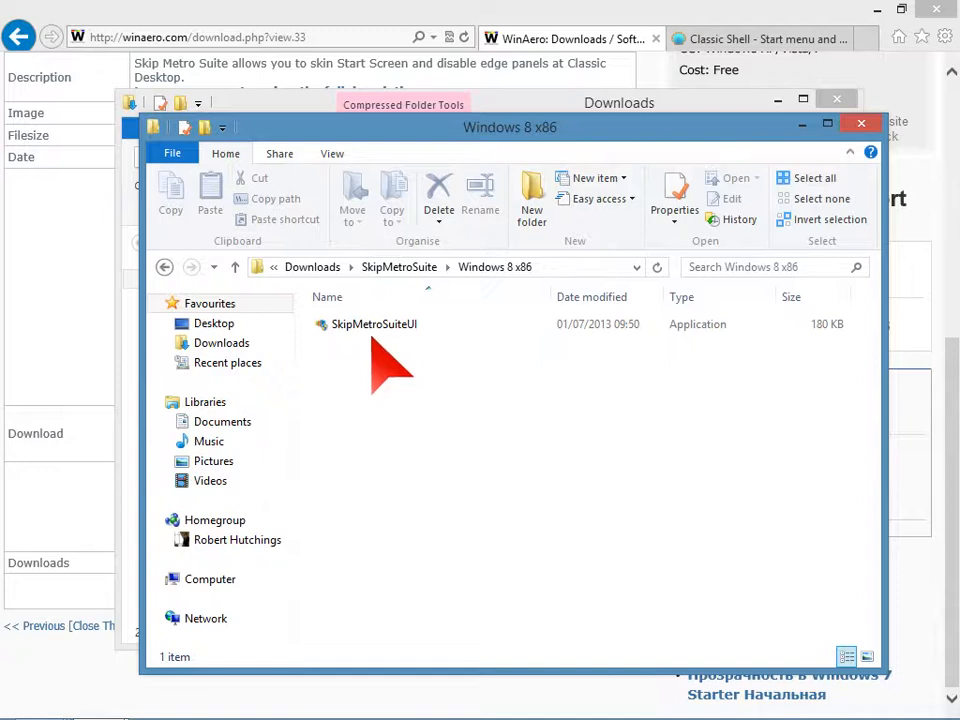
{"action": "left_click", "coordinate": [372, 325]}
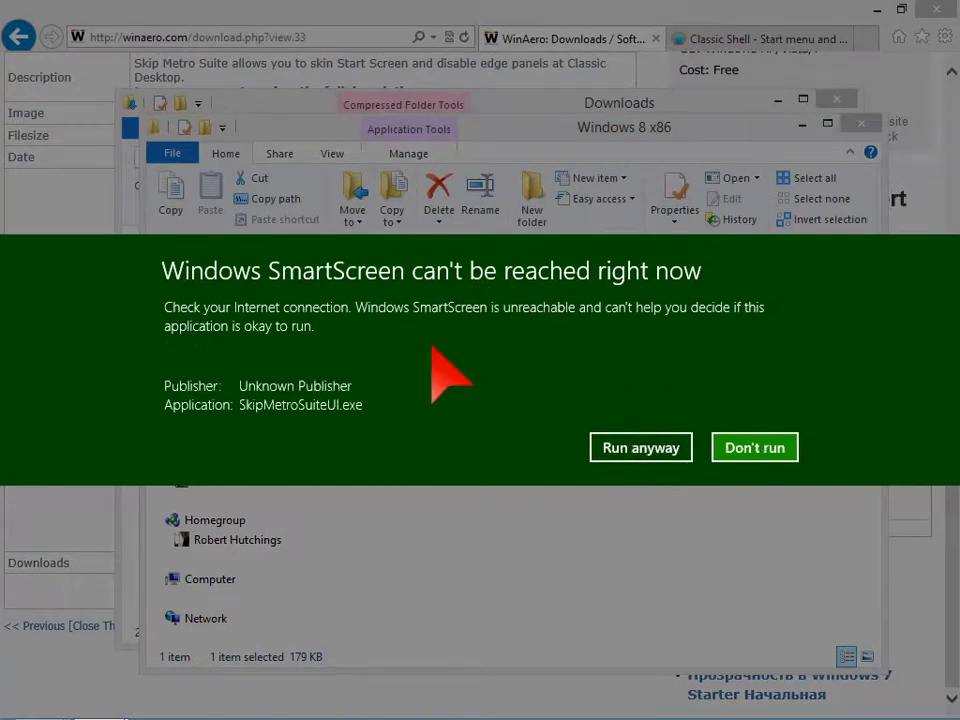
{"action": "left_click", "coordinate": [636, 458]}
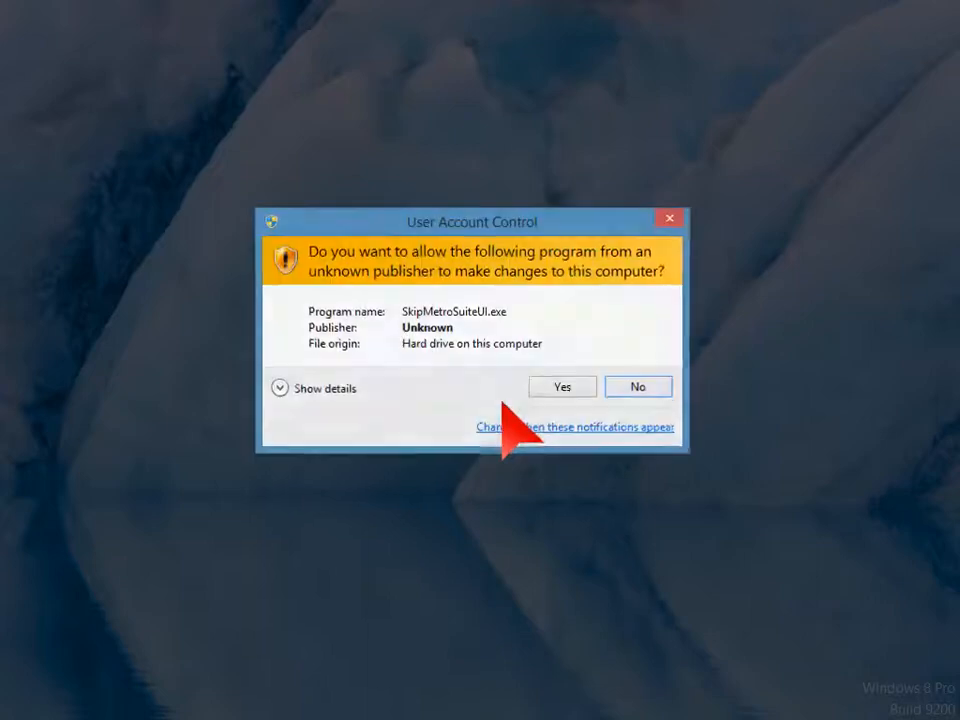
{"action": "left_click", "coordinate": [570, 388]}
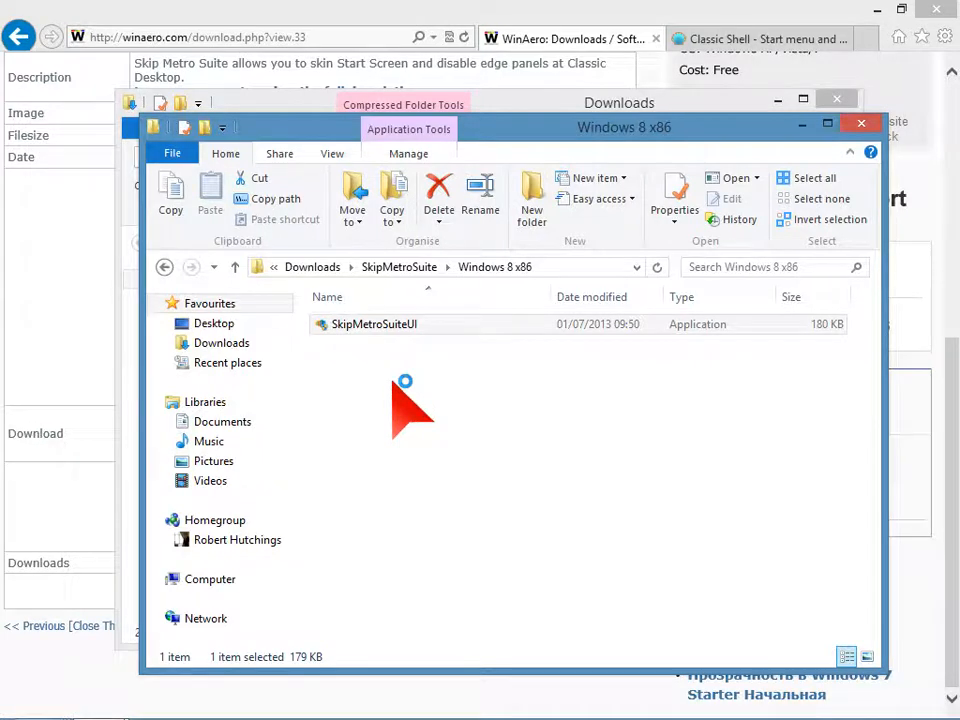
Close both folder windows and the download list, and minimise the browser to get to the Skip Metro Suite settings.
{"action": "left_click", "coordinate": [861, 124]}
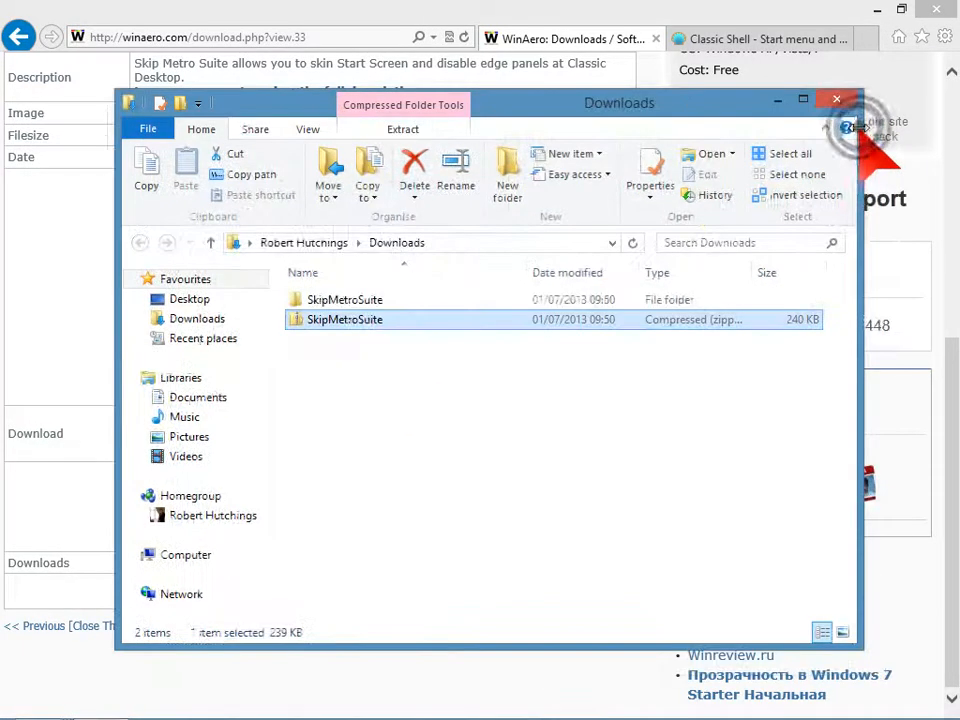
{"action": "left_click", "coordinate": [840, 101]}
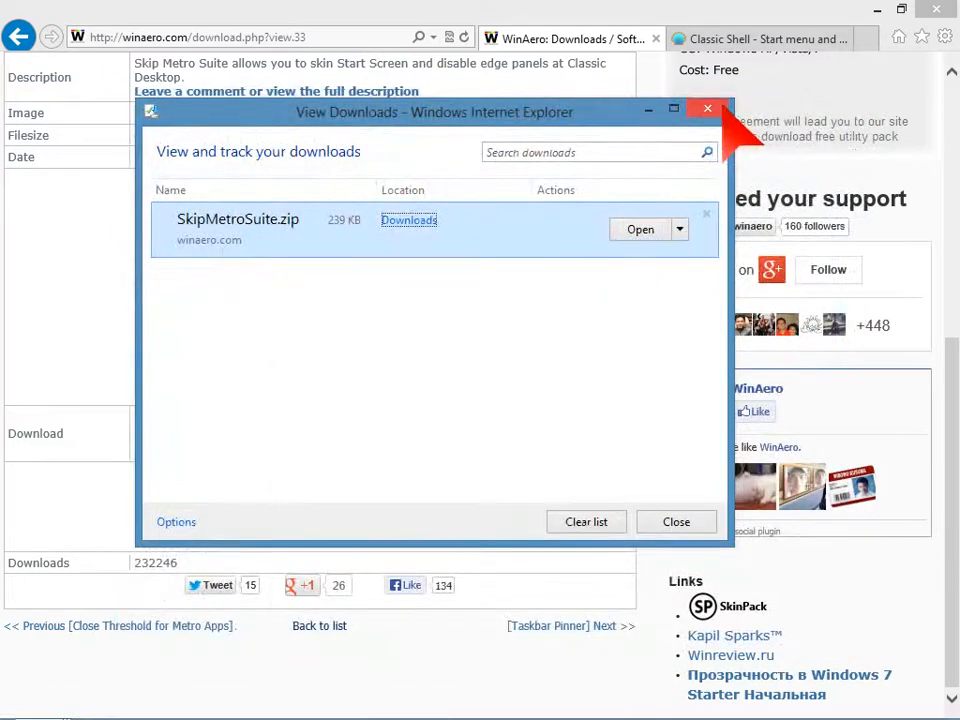
{"action": "left_click", "coordinate": [707, 108]}
{"action": "left_click", "coordinate": [877, 10]}
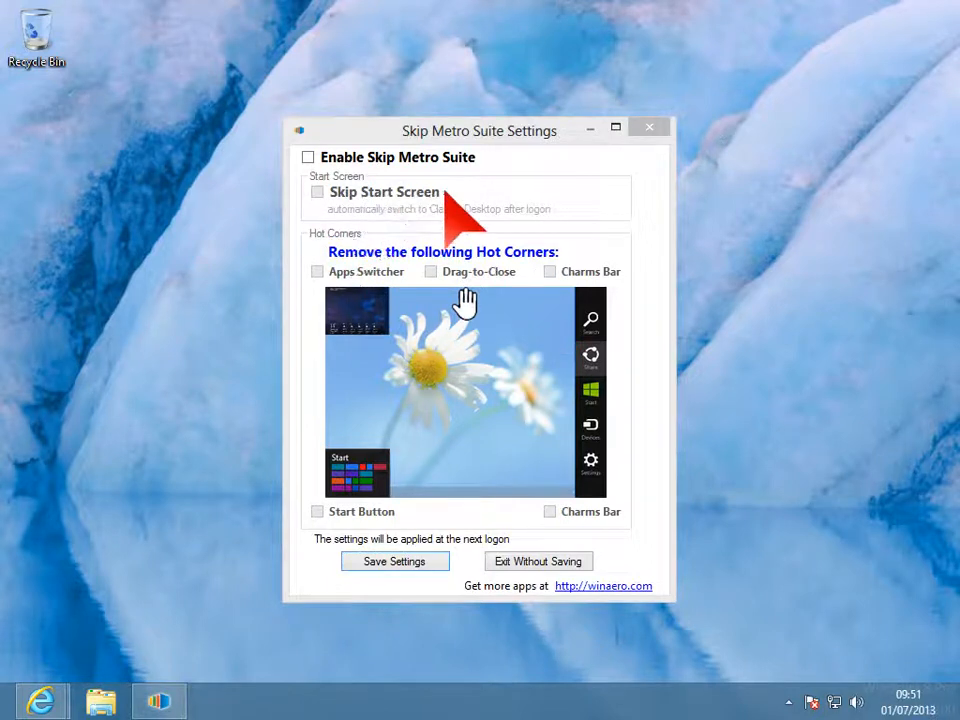
Enable Skip Metro Suite and turn on Skip Start Screen.
{"action": "left_click", "coordinate": [308, 157]}
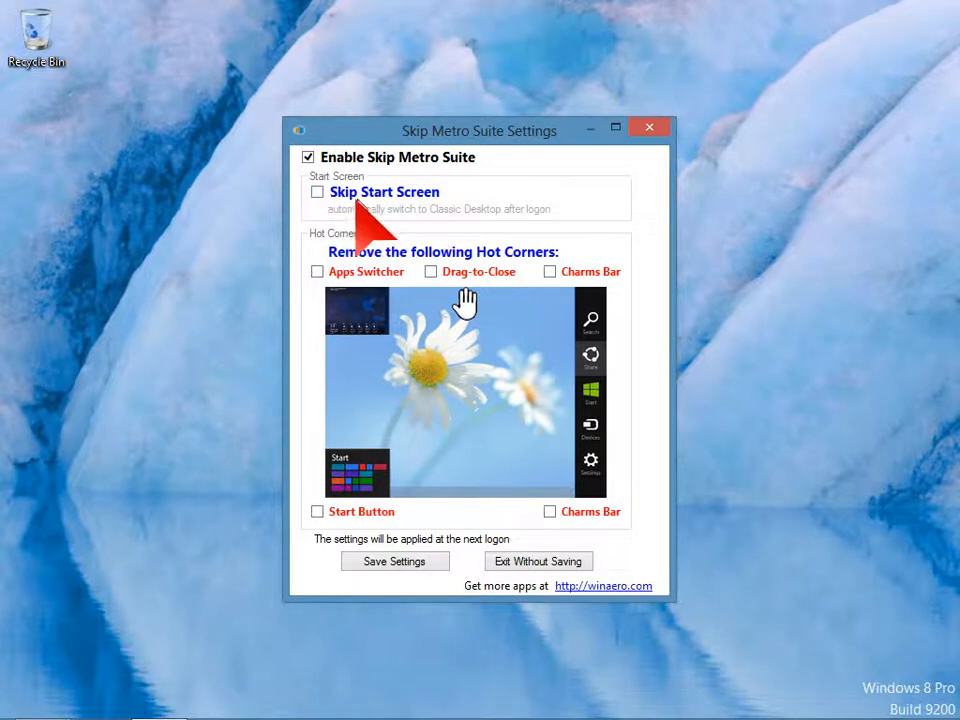
{"action": "left_click", "coordinate": [317, 192]}
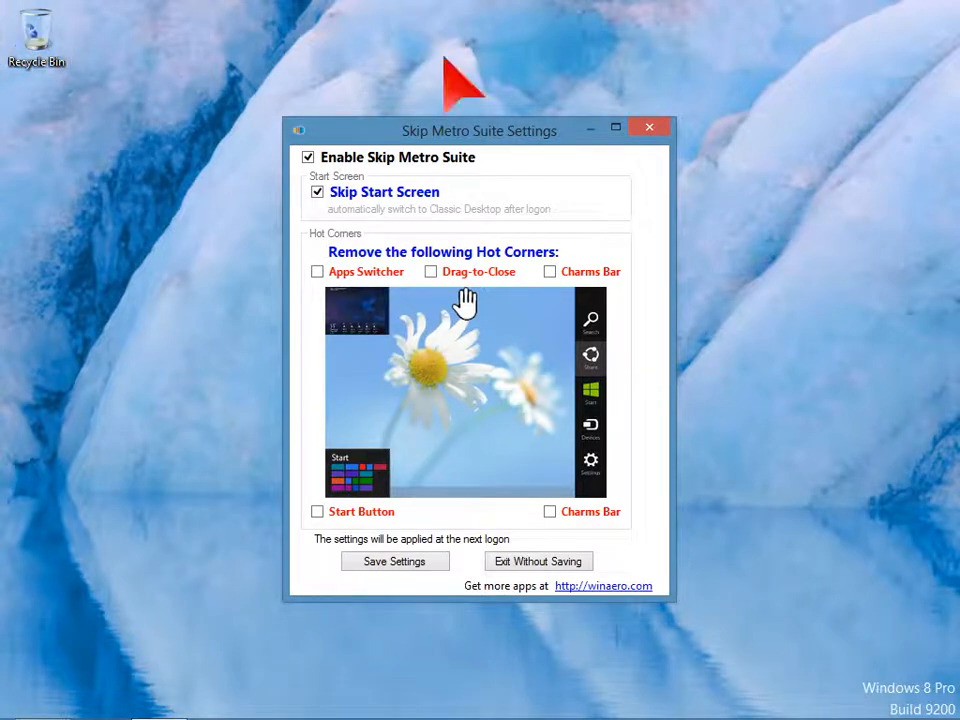
Set the Apps Switcher, Drag-to-Close, Start Button and both Charms Bar hot corners for removal, and save the settings.
{"action": "mouse_move", "coordinate": [957, 8]}
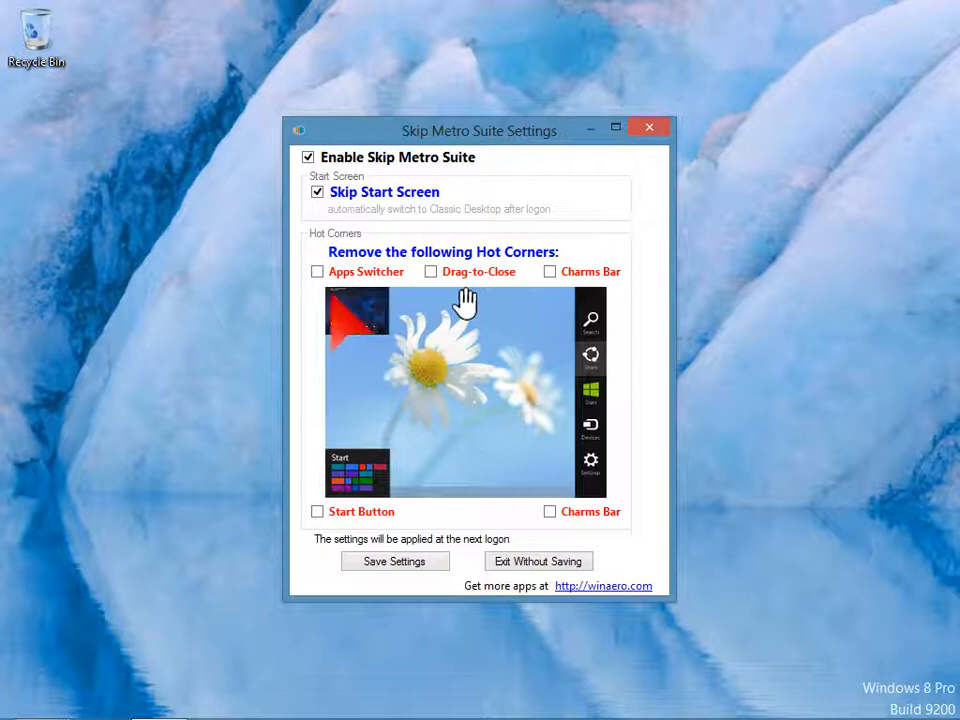
{"action": "left_click", "coordinate": [317, 271]}
{"action": "left_click", "coordinate": [430, 272]}
{"action": "left_click", "coordinate": [549, 272]}
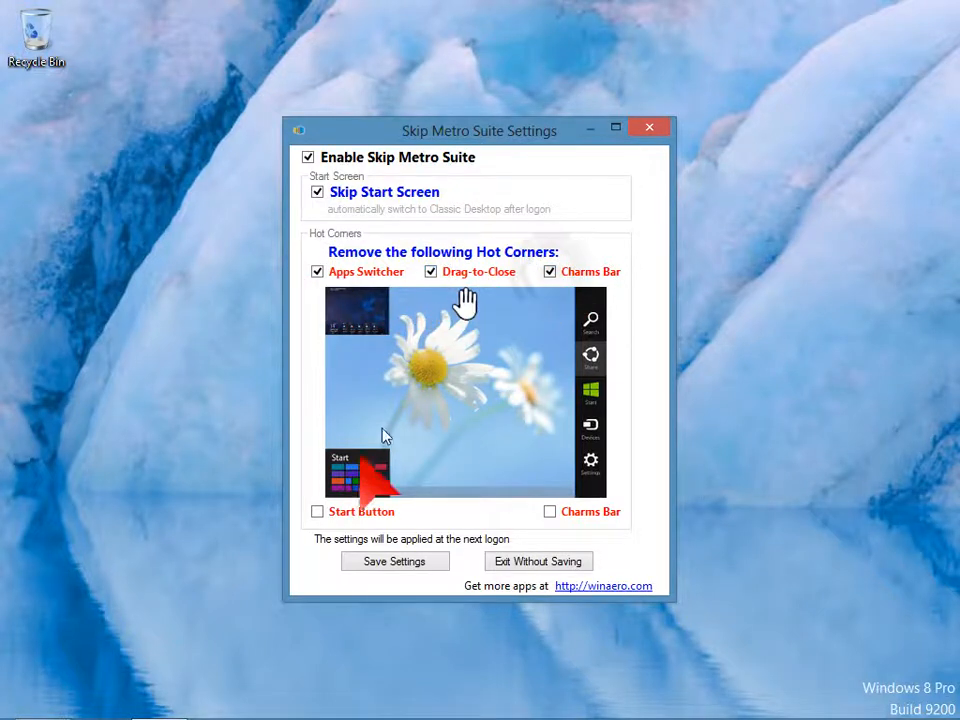
{"action": "left_click", "coordinate": [316, 511]}
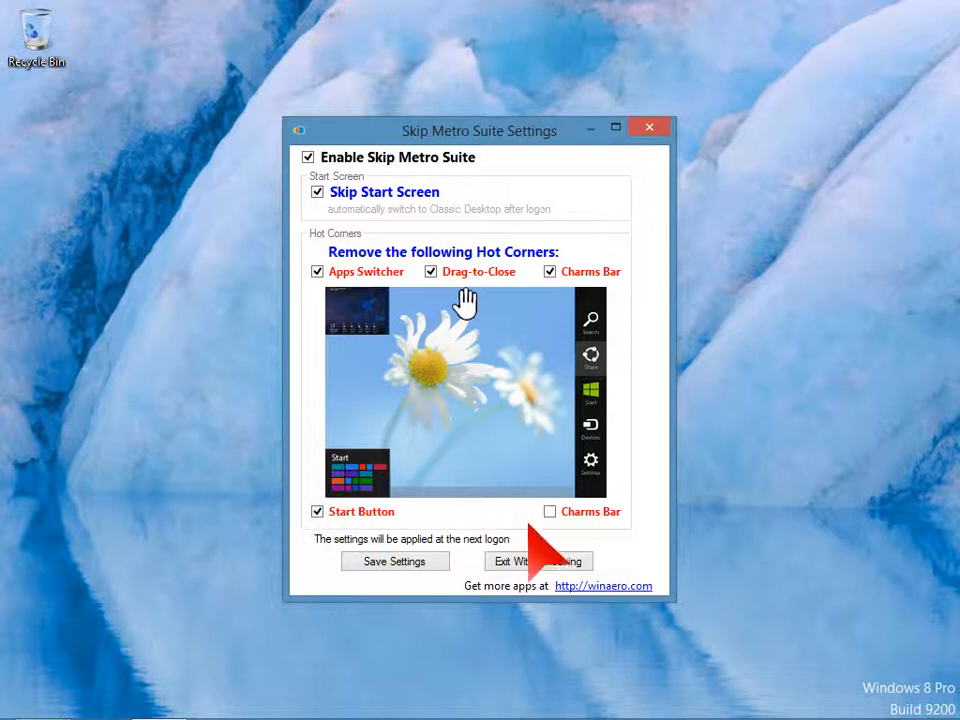
{"action": "left_click", "coordinate": [550, 513]}
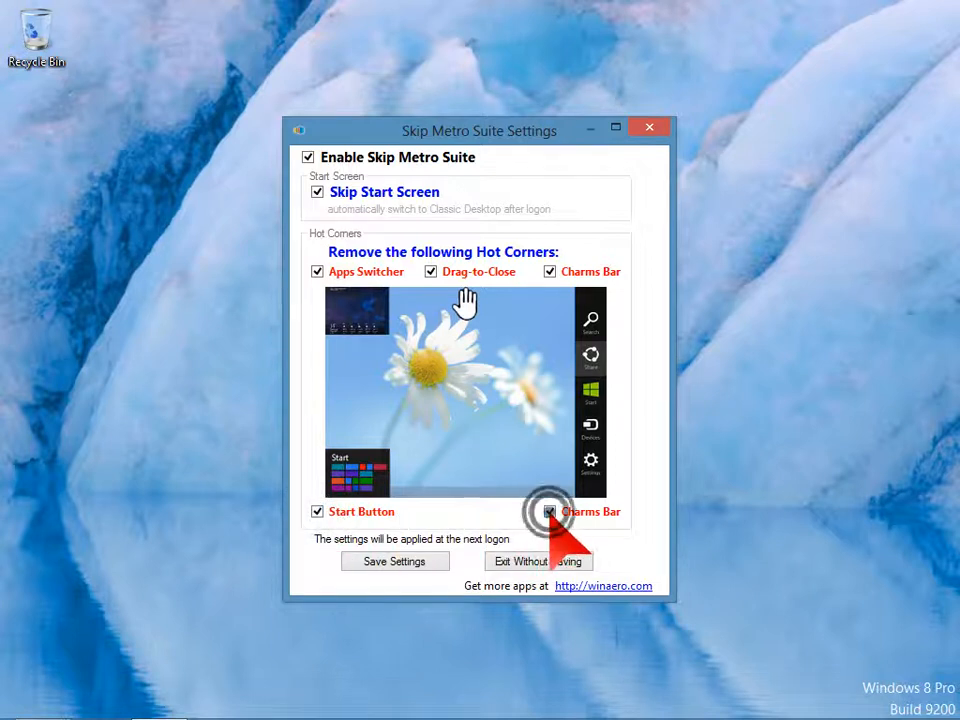
{"action": "left_click", "coordinate": [410, 566]}
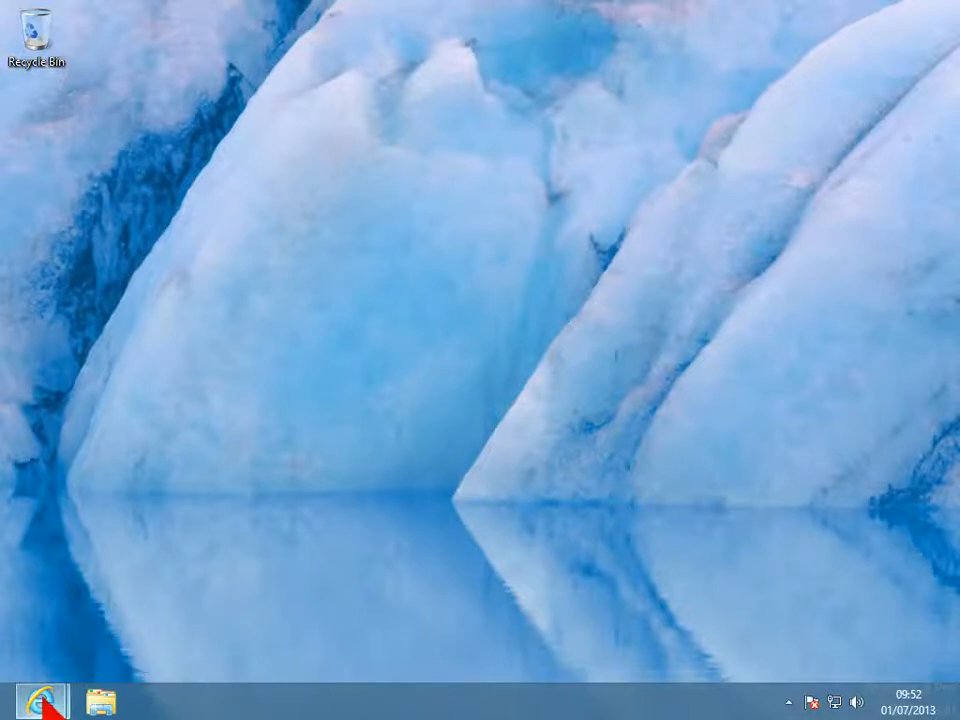
Switch to the Classic Shell page in Internet Explorer and download and save ClassicShellSetup_3_6_8.exe.
{"action": "mouse_move", "coordinate": [43, 702]}
{"action": "left_click", "coordinate": [296, 621]}
{"action": "key", "text": "ctrl+Tab"}
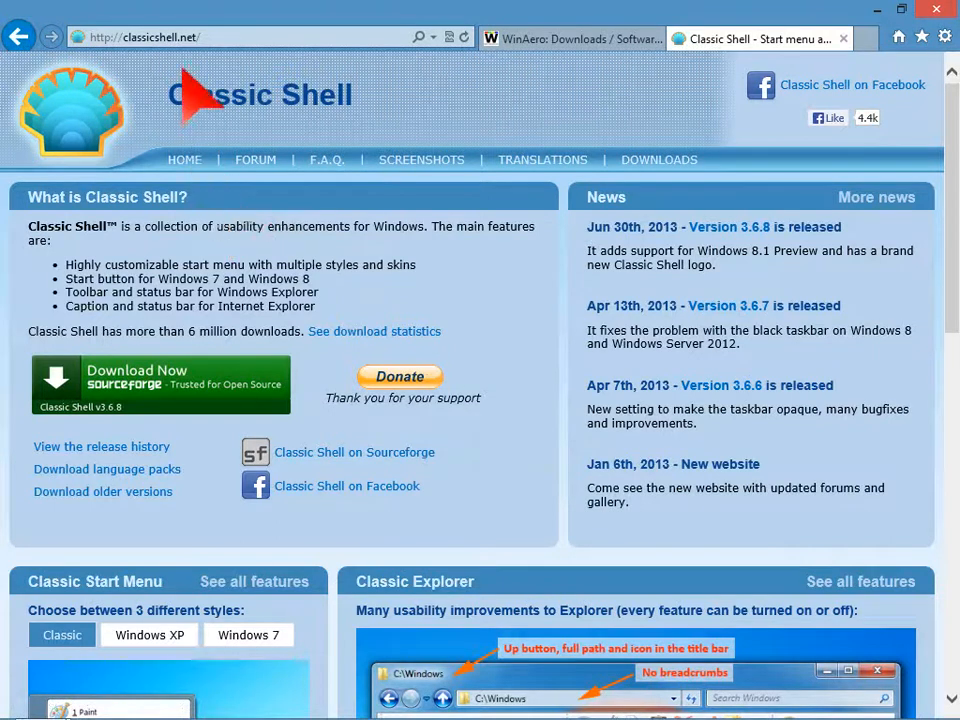
{"action": "left_click", "coordinate": [186, 390]}
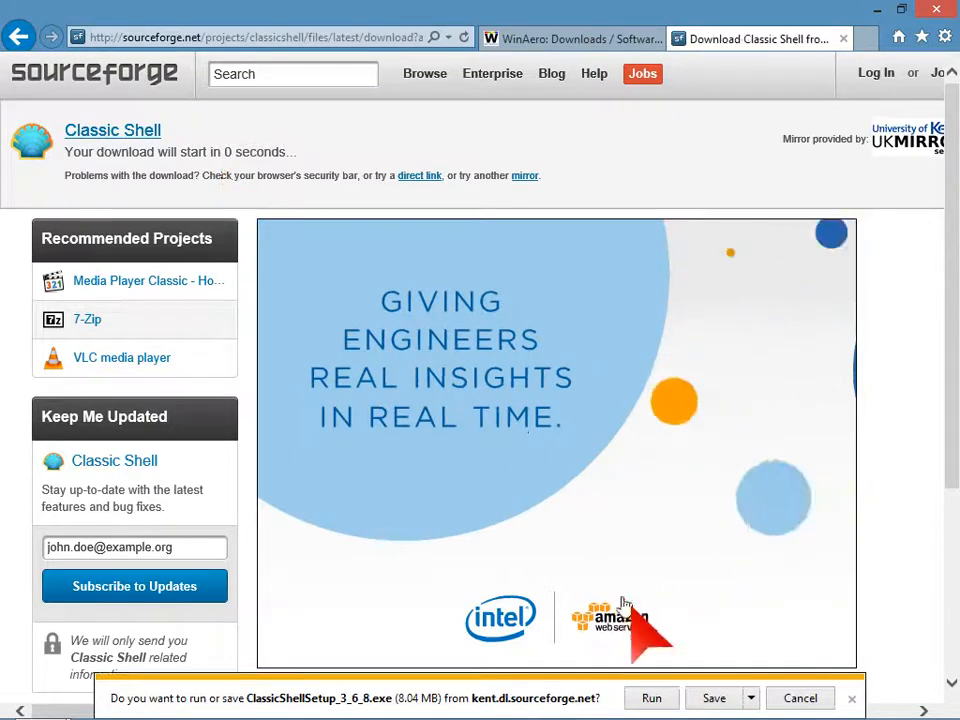
{"action": "left_click", "coordinate": [712, 698]}
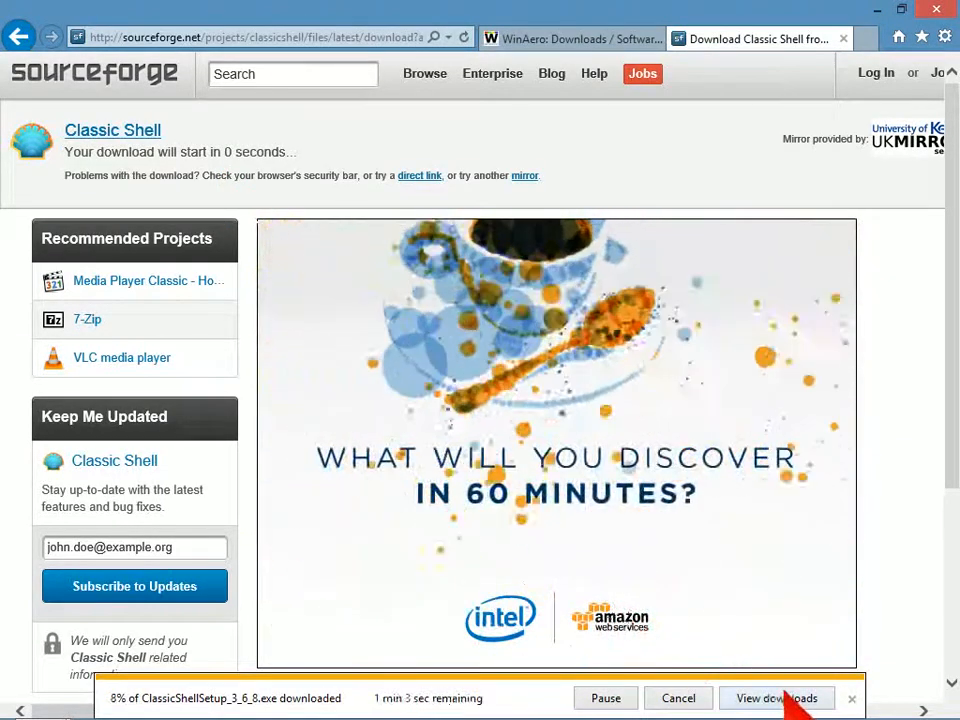
Open the browser's download list and try to run the Classic Shell installer from it.
{"action": "left_click", "coordinate": [788, 698]}
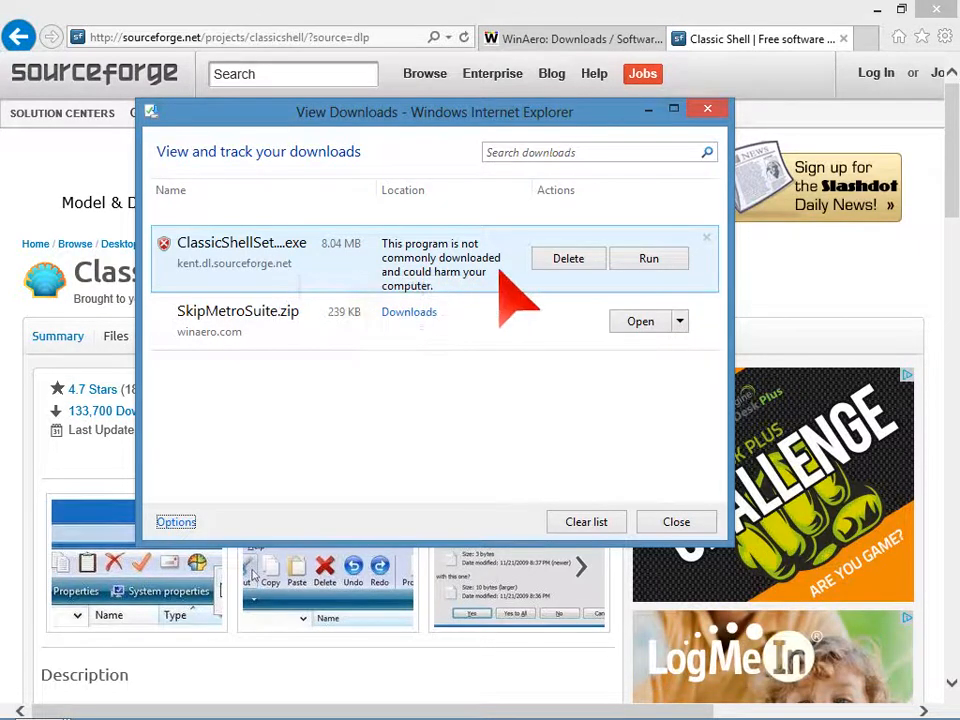
{"action": "left_click", "coordinate": [646, 262]}
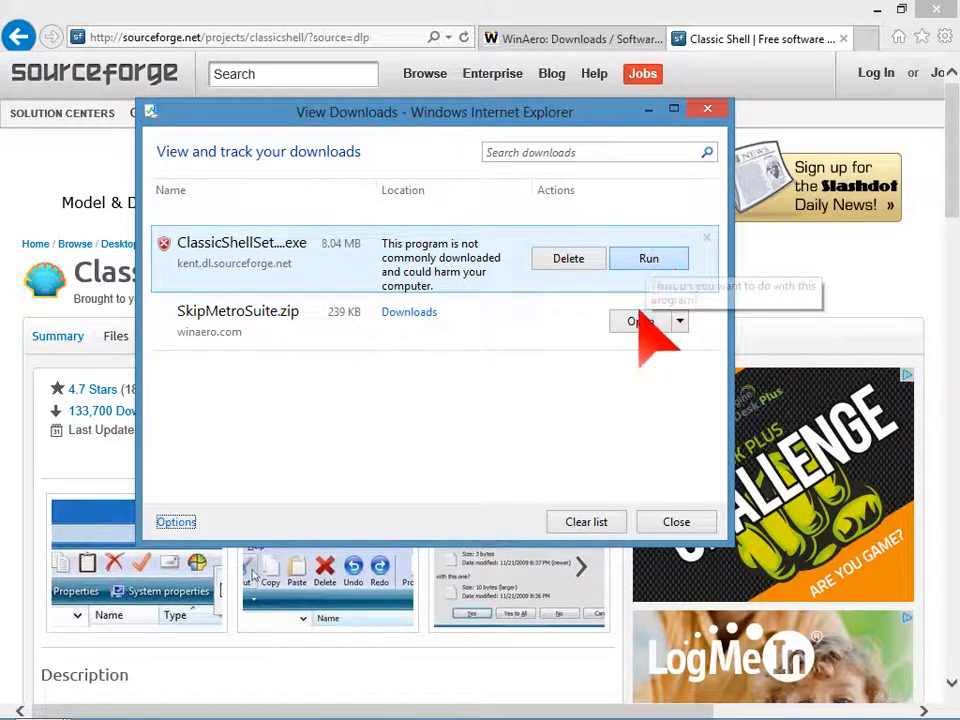
{"action": "left_click", "coordinate": [648, 258]}
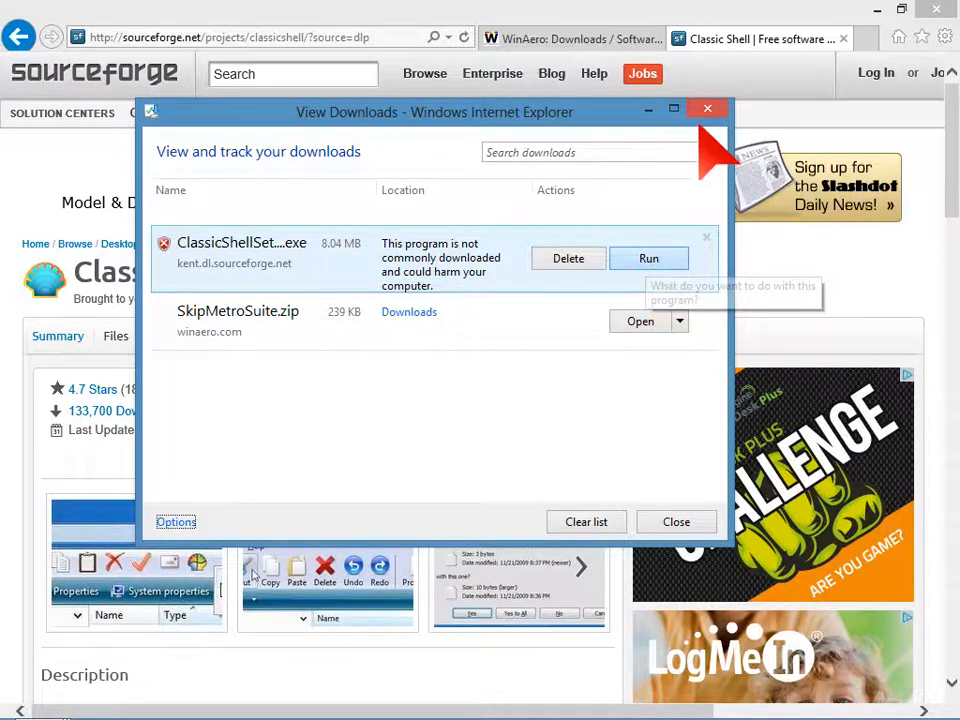
Minimise the browser and try to dismiss the download list window.
{"action": "left_click", "coordinate": [707, 108]}
{"action": "left_click", "coordinate": [369, 112]}
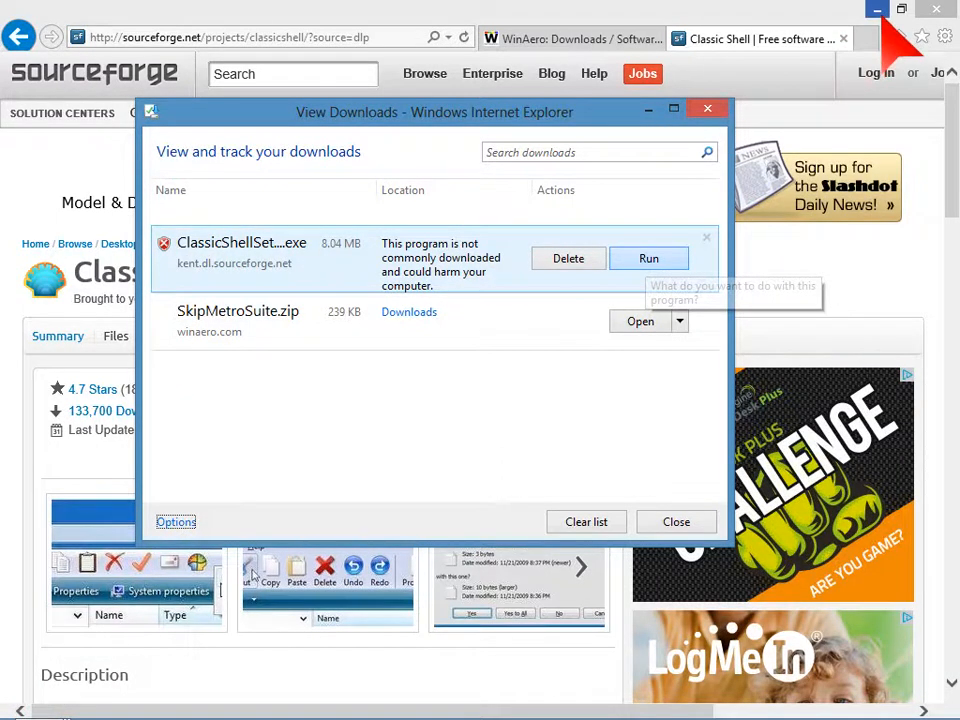
{"action": "left_click", "coordinate": [877, 11]}
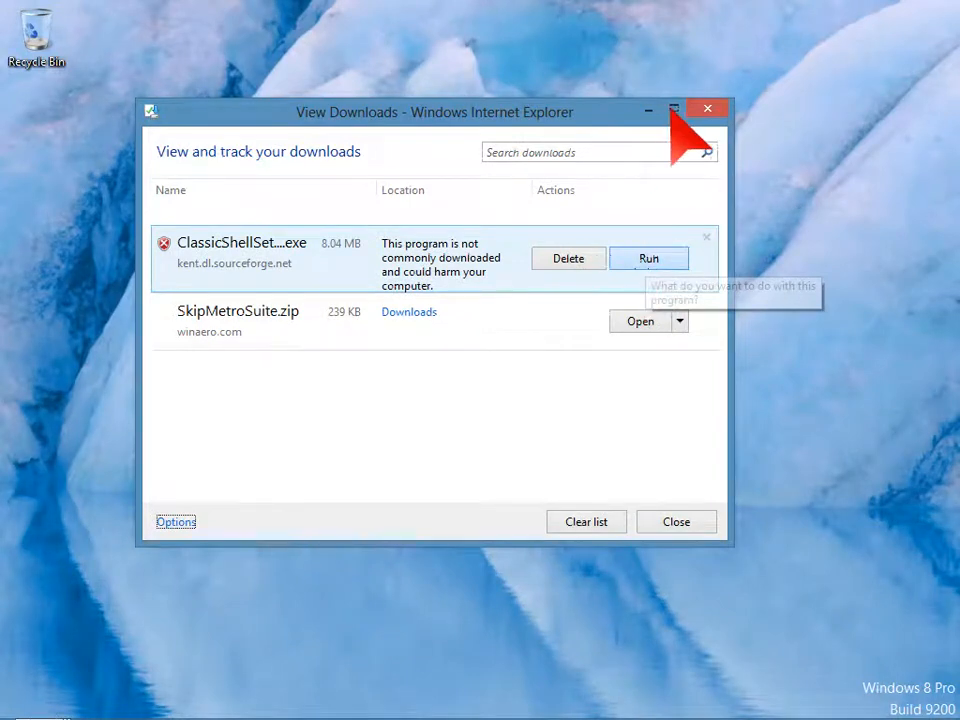
{"action": "left_click", "coordinate": [651, 107]}
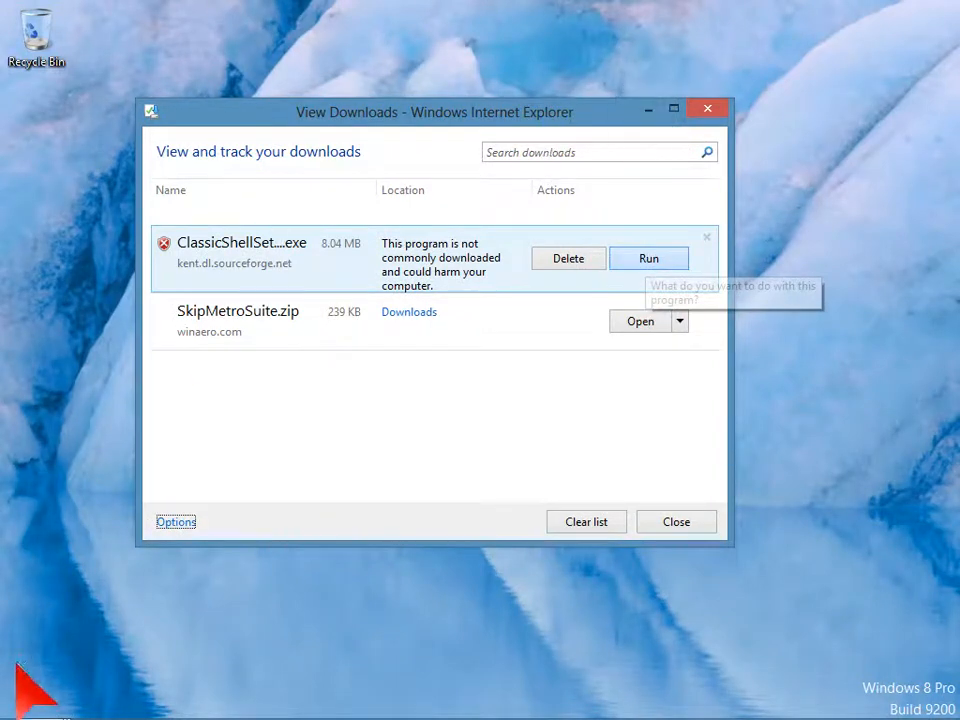
Switch to File Explorer, run ClassicShellSetup_3_6_8 from the Downloads folder and minimise the folder window.
{"action": "mouse_move", "coordinate": [28, 716]}
{"action": "left_click", "coordinate": [84, 705]}
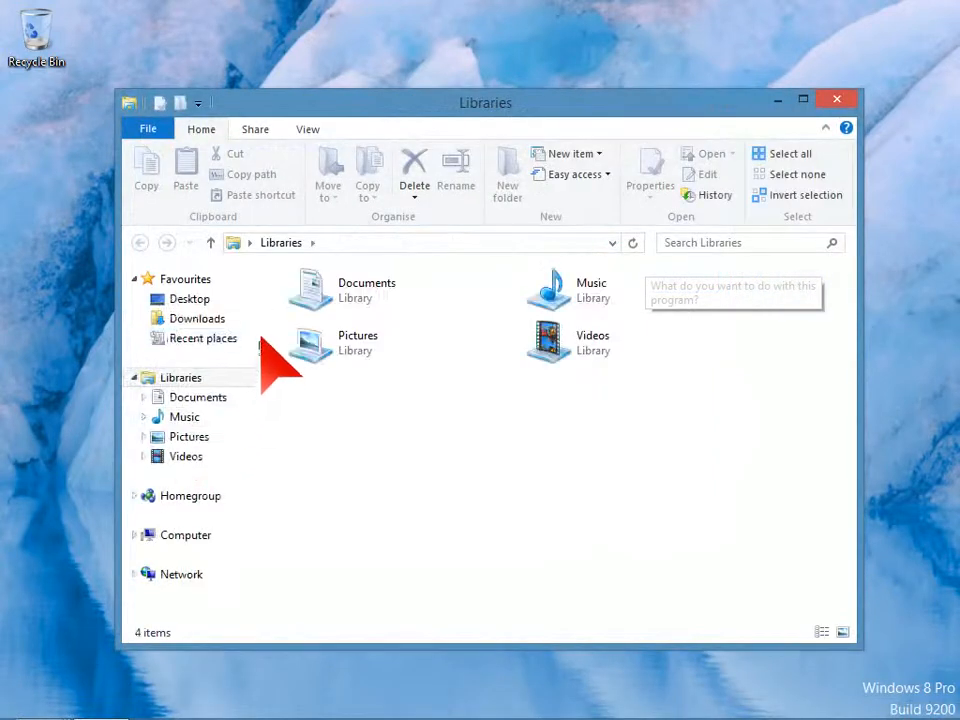
{"action": "left_click", "coordinate": [208, 320]}
{"action": "double_click", "coordinate": [351, 321]}
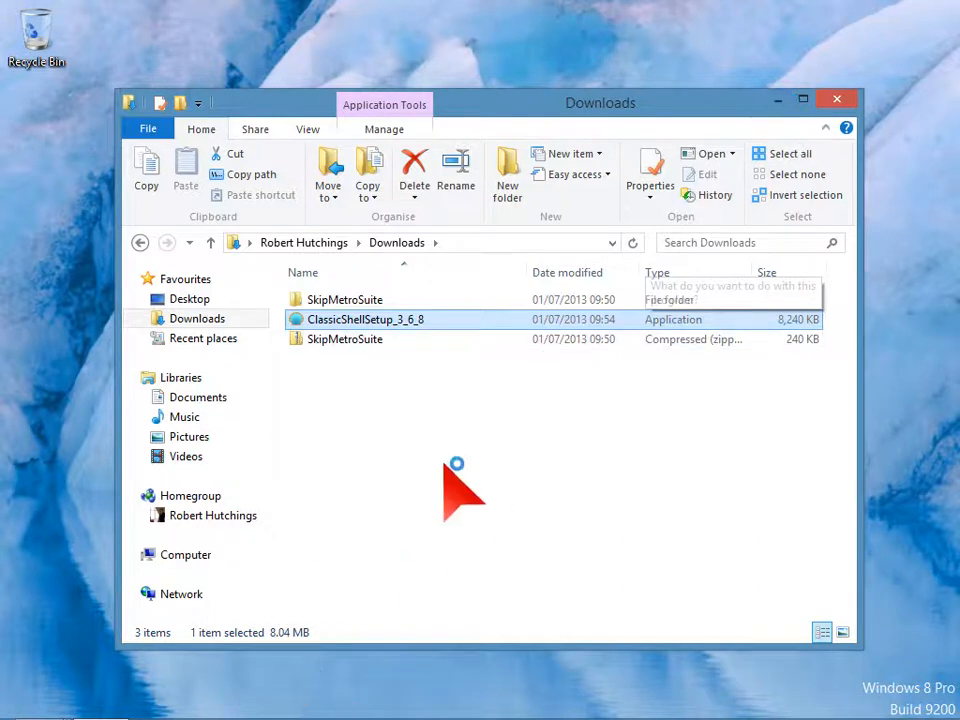
{"action": "left_click", "coordinate": [777, 101]}
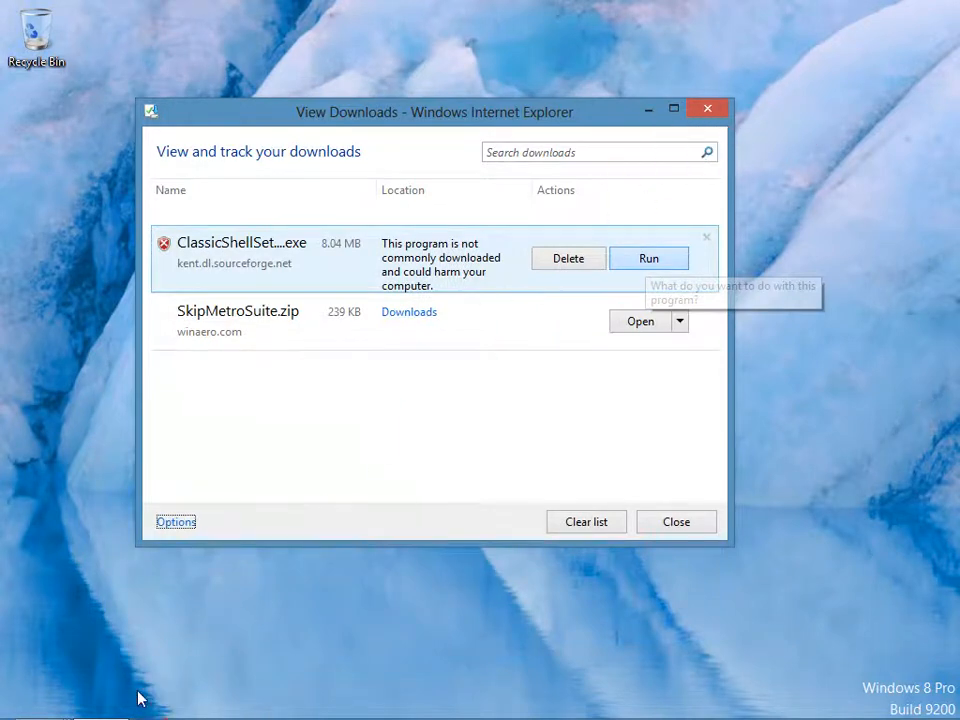
Close all Internet Explorer windows together with all their open tabs.
{"action": "mouse_move", "coordinate": [52, 703]}
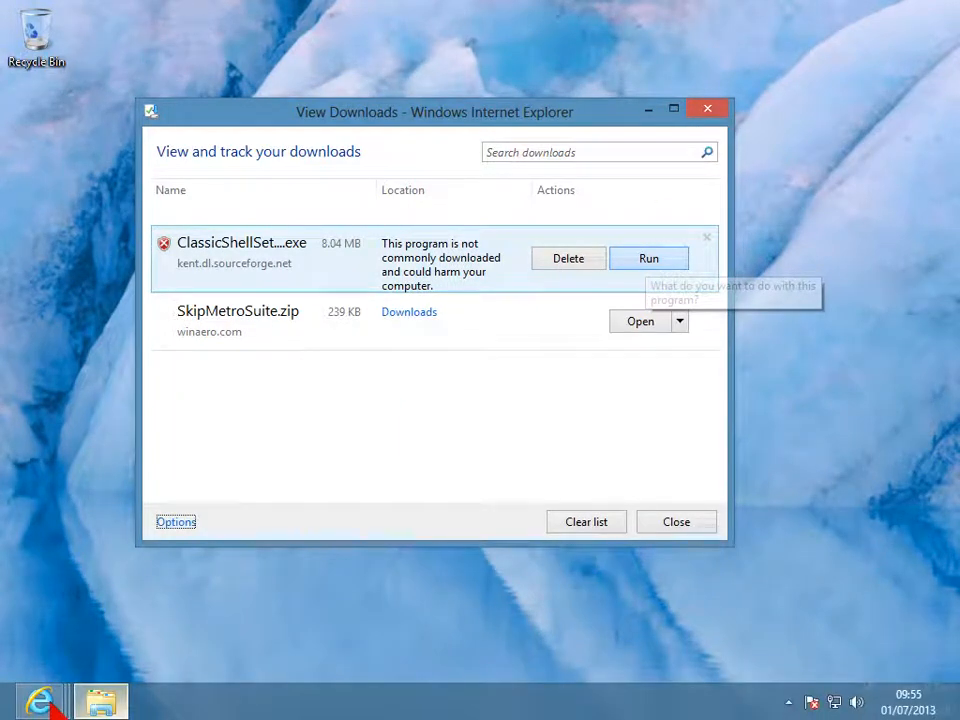
{"action": "right_click", "coordinate": [48, 702]}
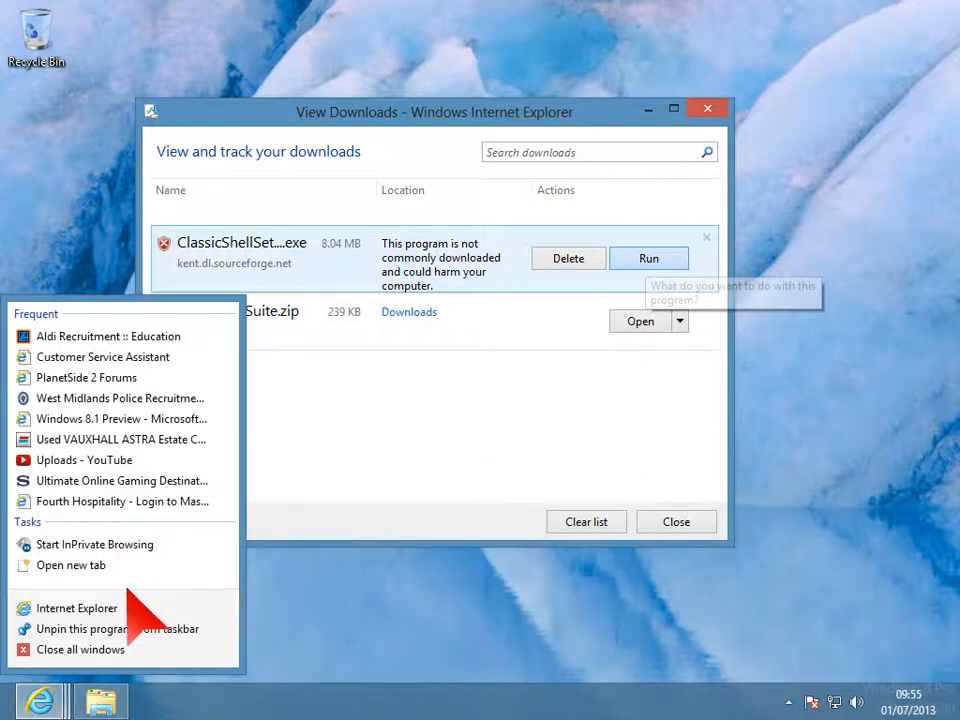
{"action": "left_click", "coordinate": [64, 652]}
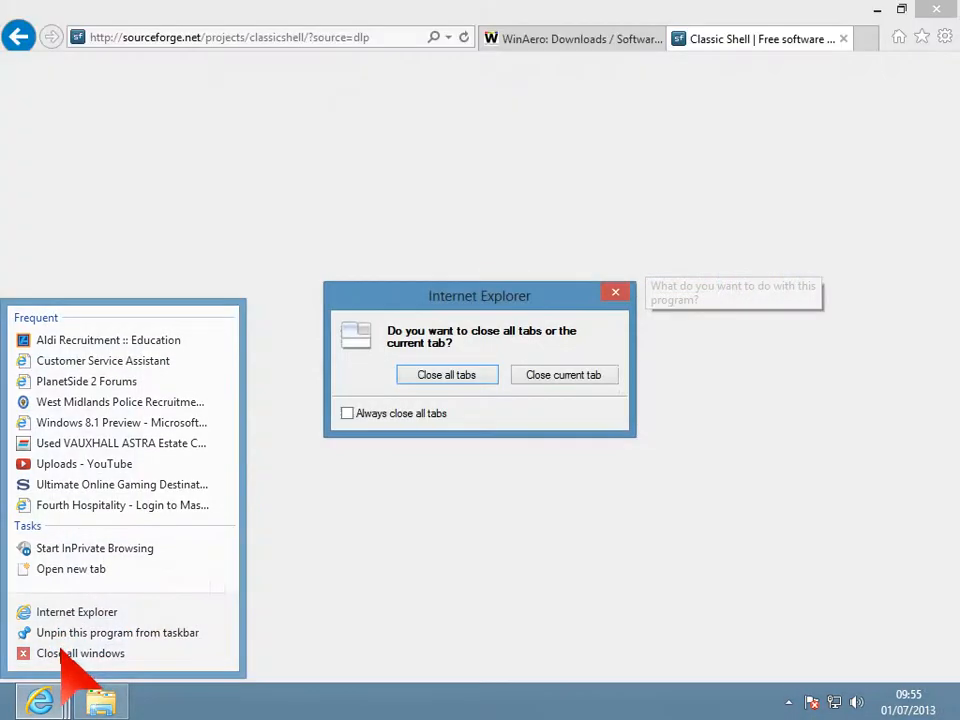
{"action": "left_click", "coordinate": [440, 375]}
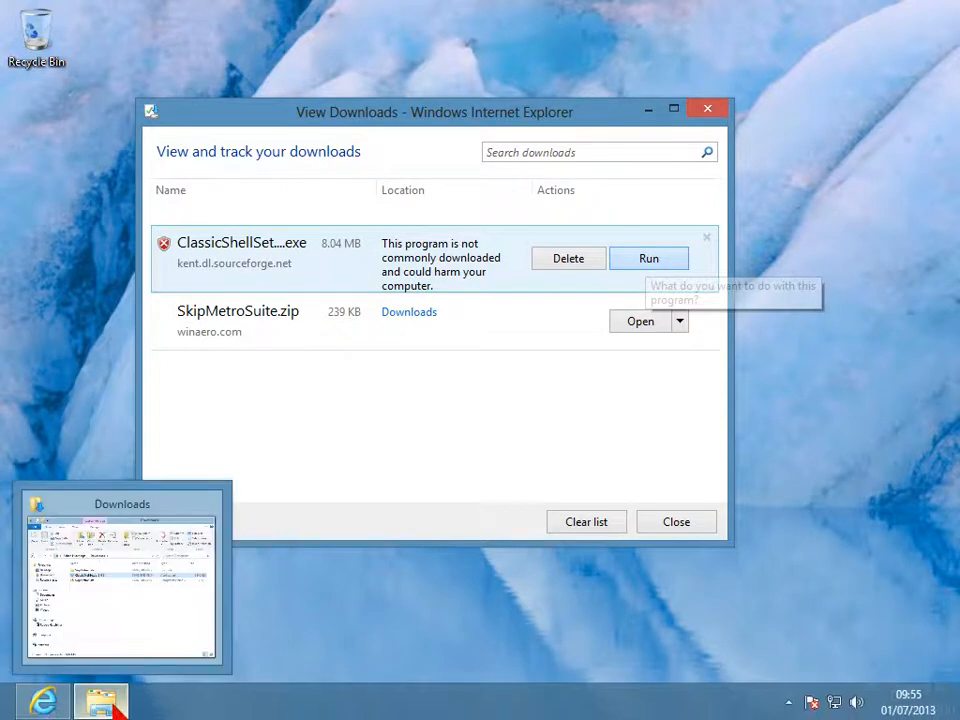
Minimise the Downloads folder, dismiss the first SmartScreen warning and close the View Downloads window.
{"action": "left_click", "coordinate": [110, 705]}
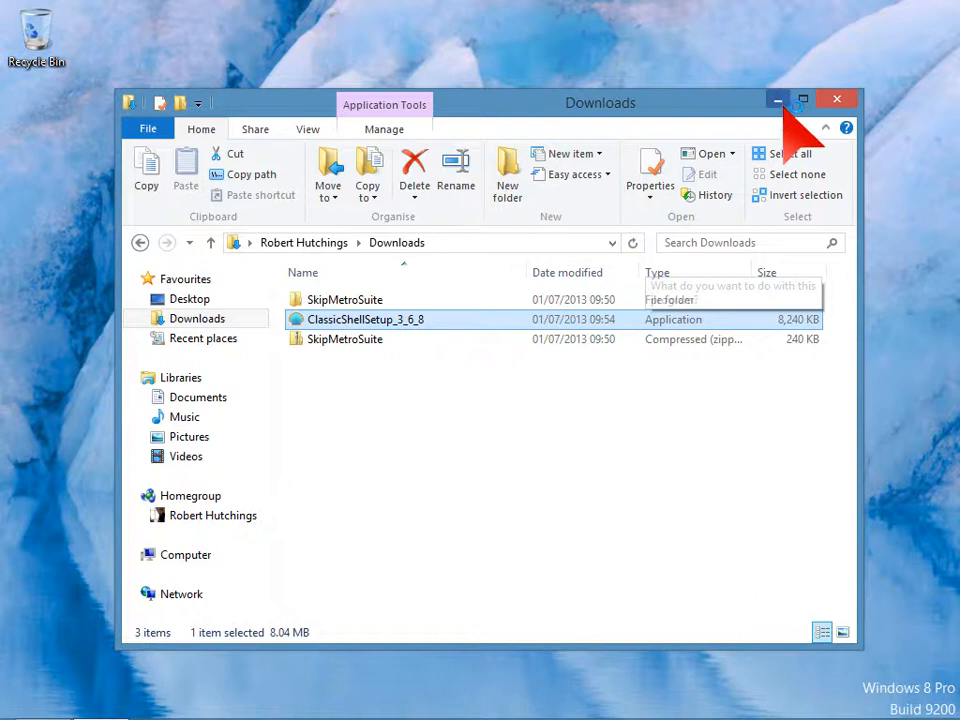
{"action": "left_click", "coordinate": [778, 100]}
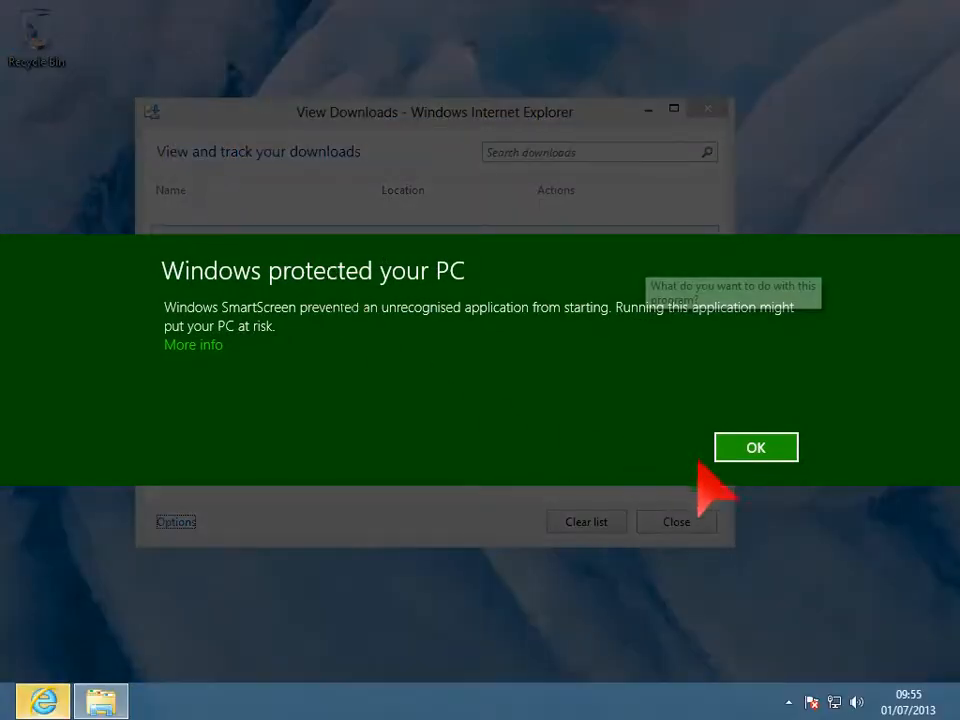
{"action": "left_click", "coordinate": [768, 454]}
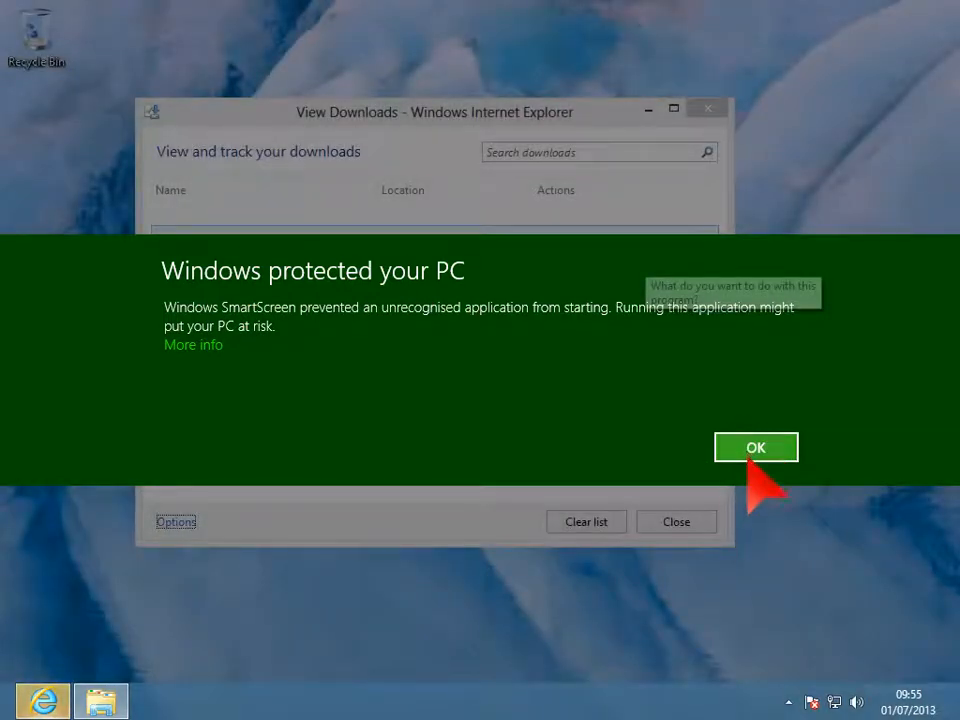
{"action": "left_click", "coordinate": [748, 448]}
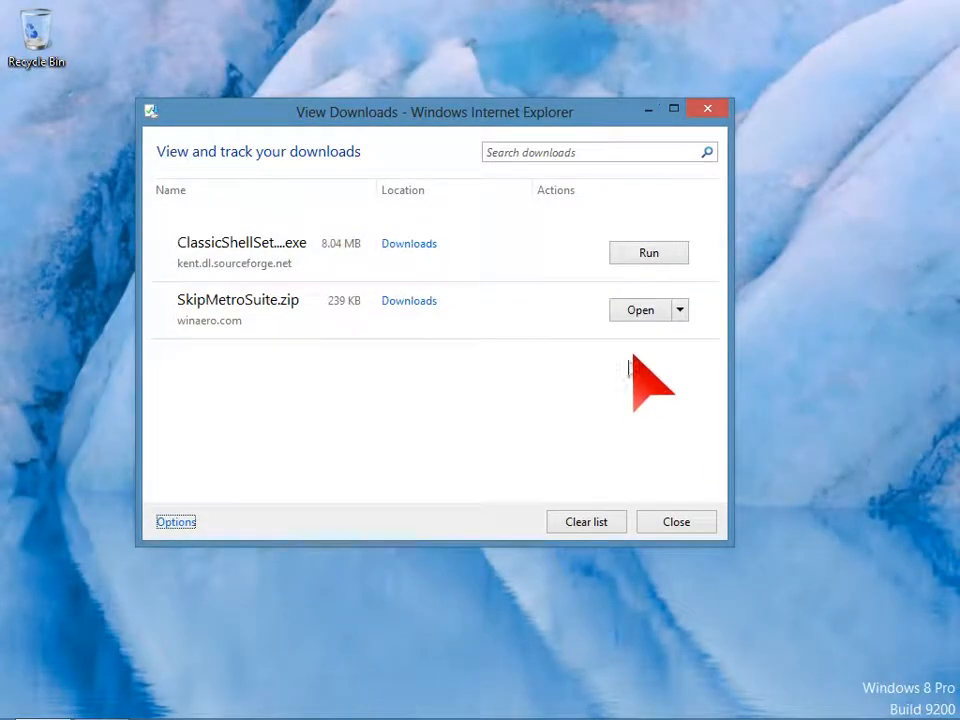
{"action": "left_click", "coordinate": [710, 106]}
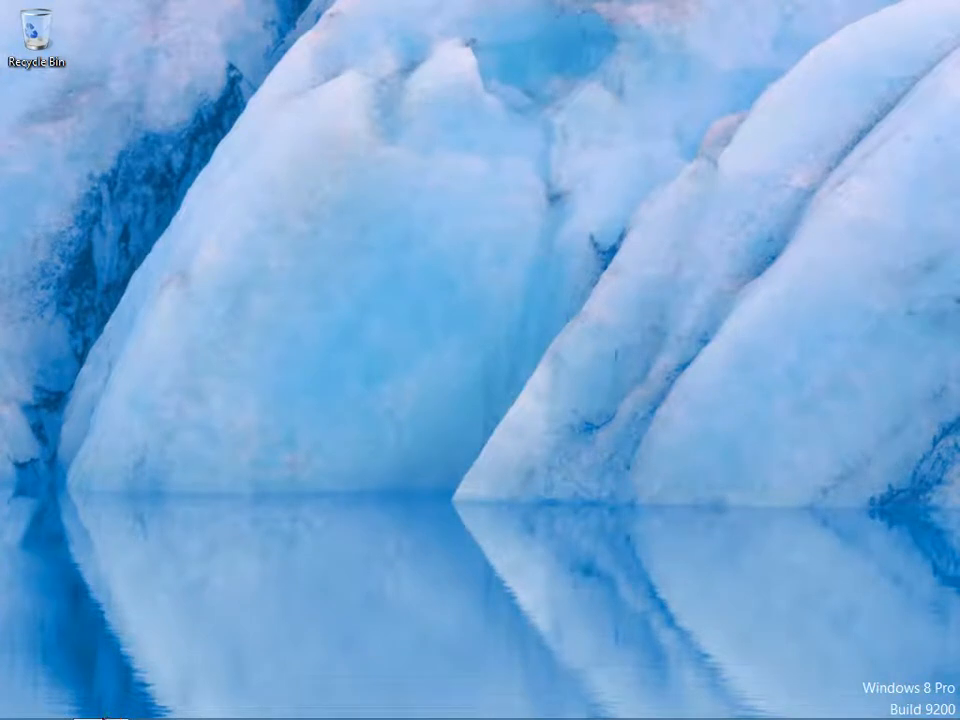
Let ClassicShellSetup_3_6_8.exe run anyway through SmartScreen's additional information, and close the Downloads folder.
{"action": "left_click", "coordinate": [100, 712]}
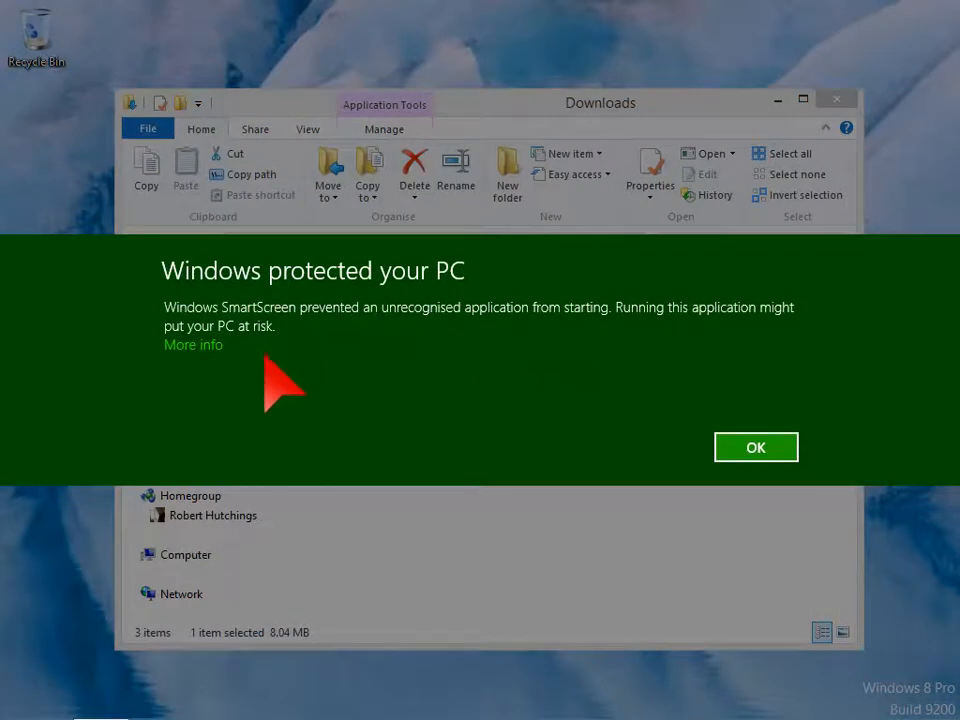
{"action": "left_click", "coordinate": [205, 345]}
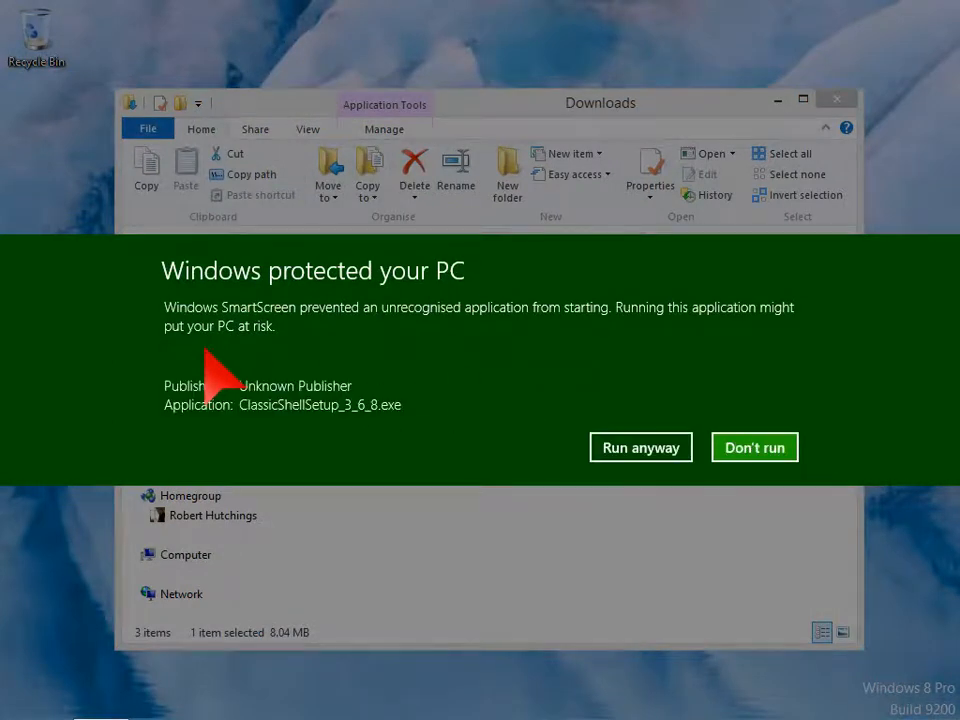
{"action": "left_click", "coordinate": [640, 448]}
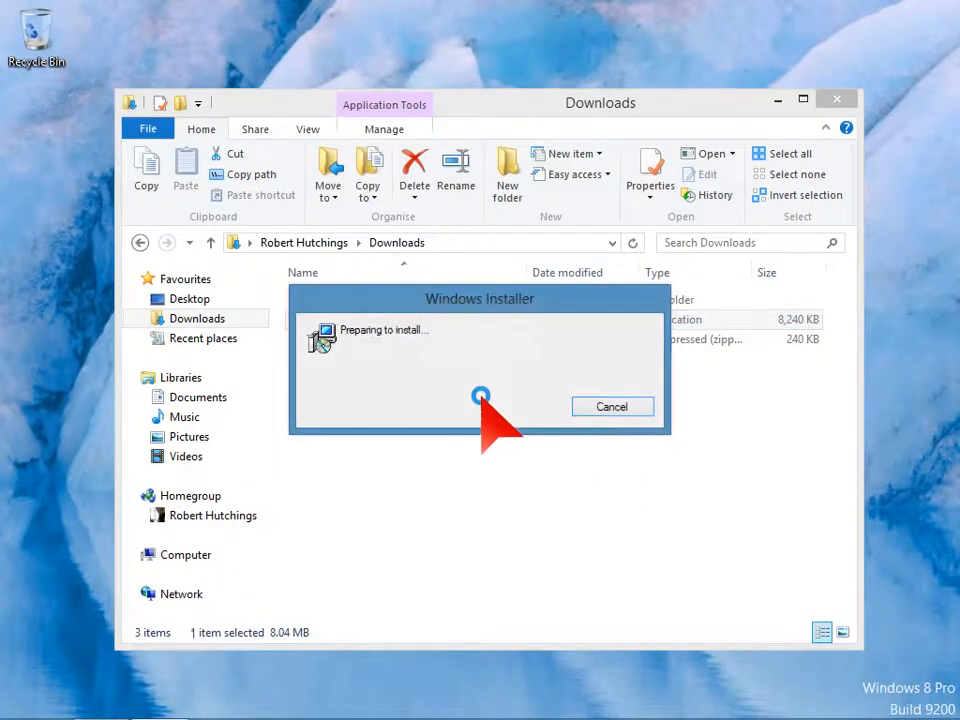
{"action": "left_click", "coordinate": [836, 100]}
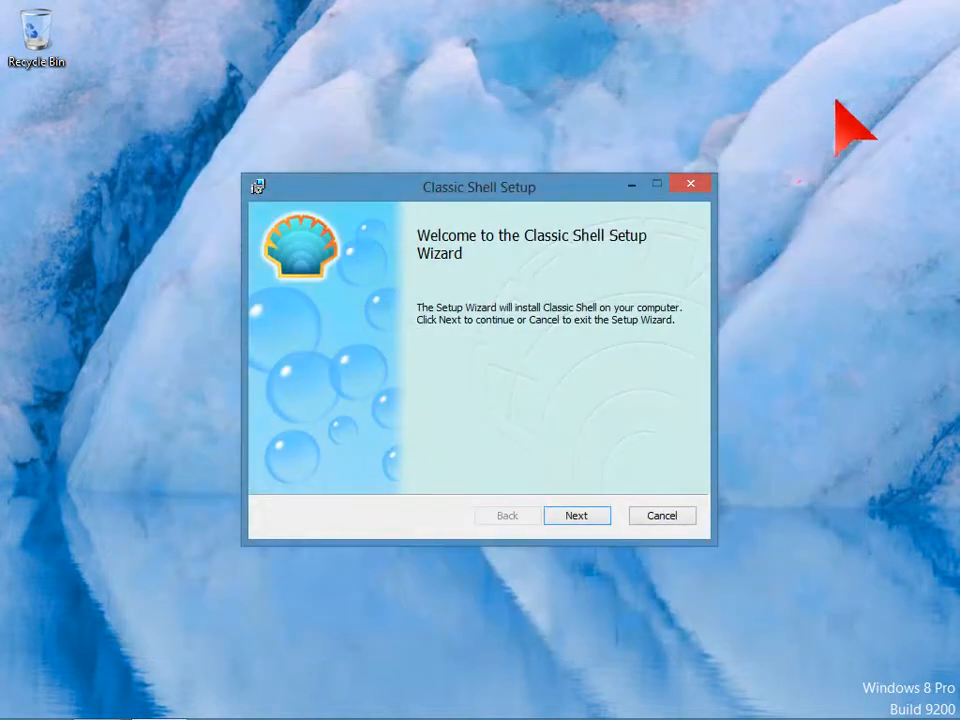
Accept the Classic Shell licence terms, keep all features and the default location, and start the installation.
{"action": "left_click", "coordinate": [568, 514]}
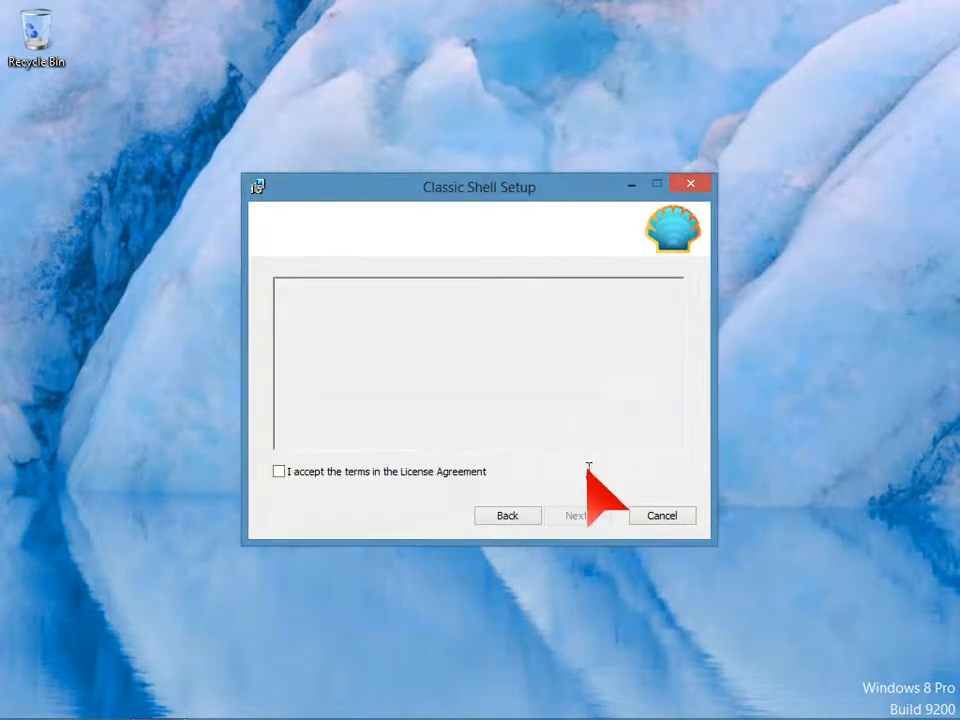
{"action": "left_click", "coordinate": [371, 473]}
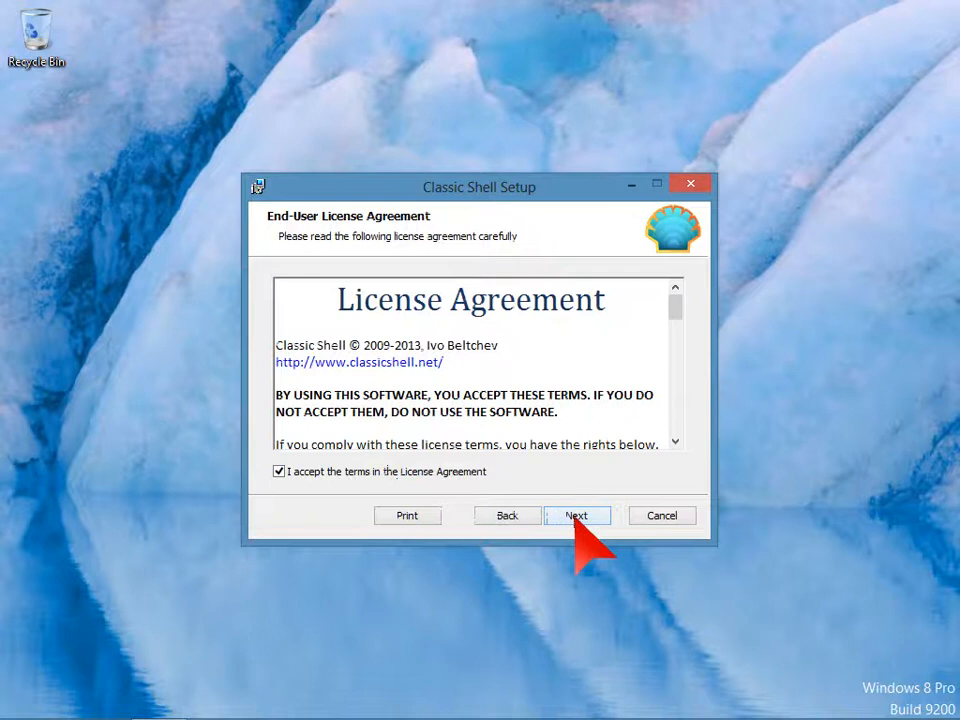
{"action": "left_click", "coordinate": [577, 516]}
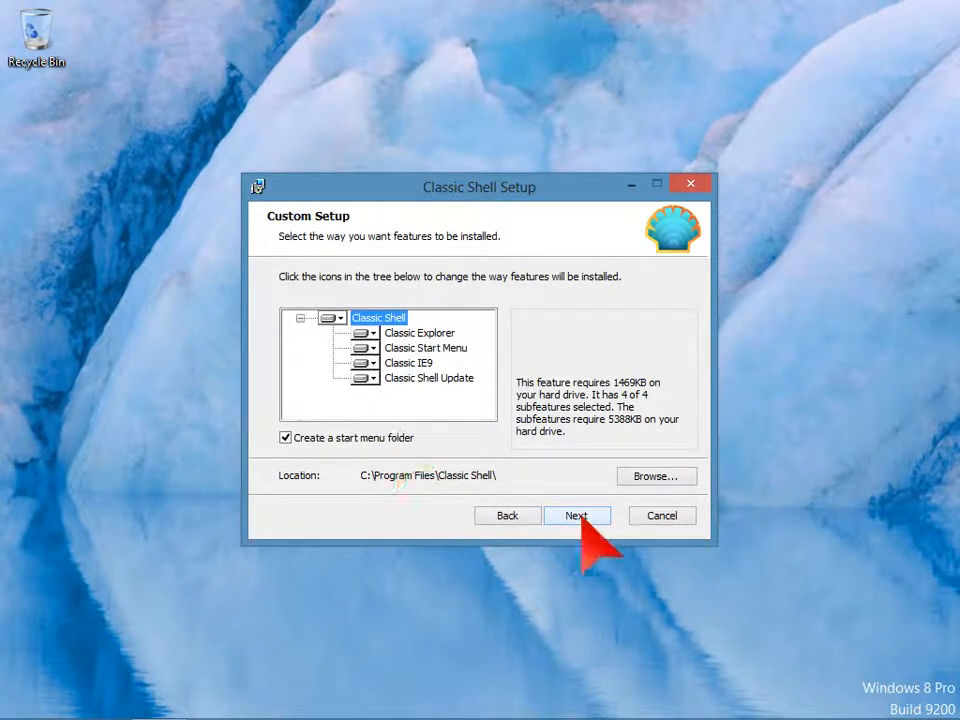
{"action": "left_click", "coordinate": [577, 516]}
{"action": "left_click", "coordinate": [580, 515]}
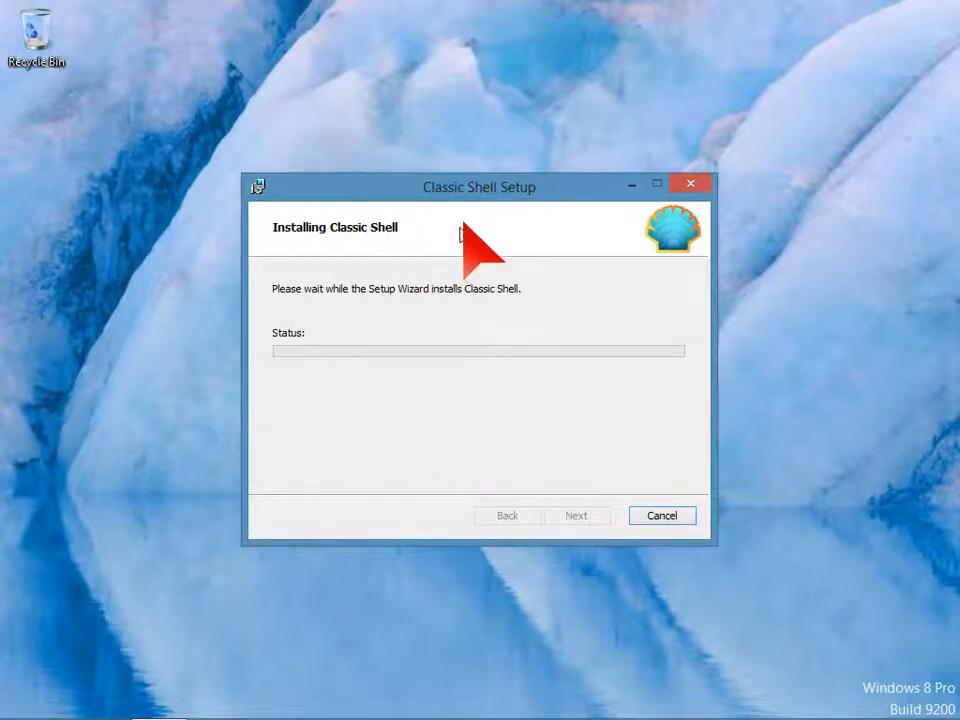
Allow the Classic Shell installer in User Account Control and finish the setup without viewing the Readme file.
{"action": "mouse_move", "coordinate": [481, 188]}
{"action": "left_mouse_down"}
{"action": "mouse_move", "coordinate": [516, 187]}
{"action": "mouse_move", "coordinate": [495, 187]}
{"action": "left_mouse_up"}
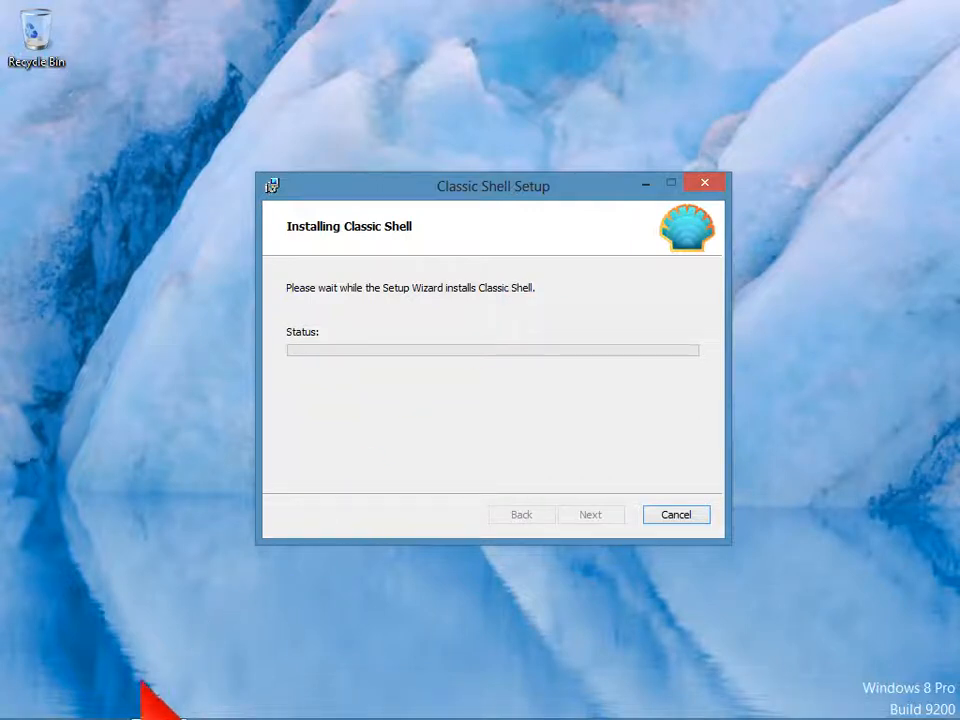
{"action": "mouse_move", "coordinate": [482, 189]}
{"action": "left_mouse_down"}
{"action": "mouse_move", "coordinate": [538, 200]}
{"action": "mouse_move", "coordinate": [496, 186]}
{"action": "left_mouse_up"}
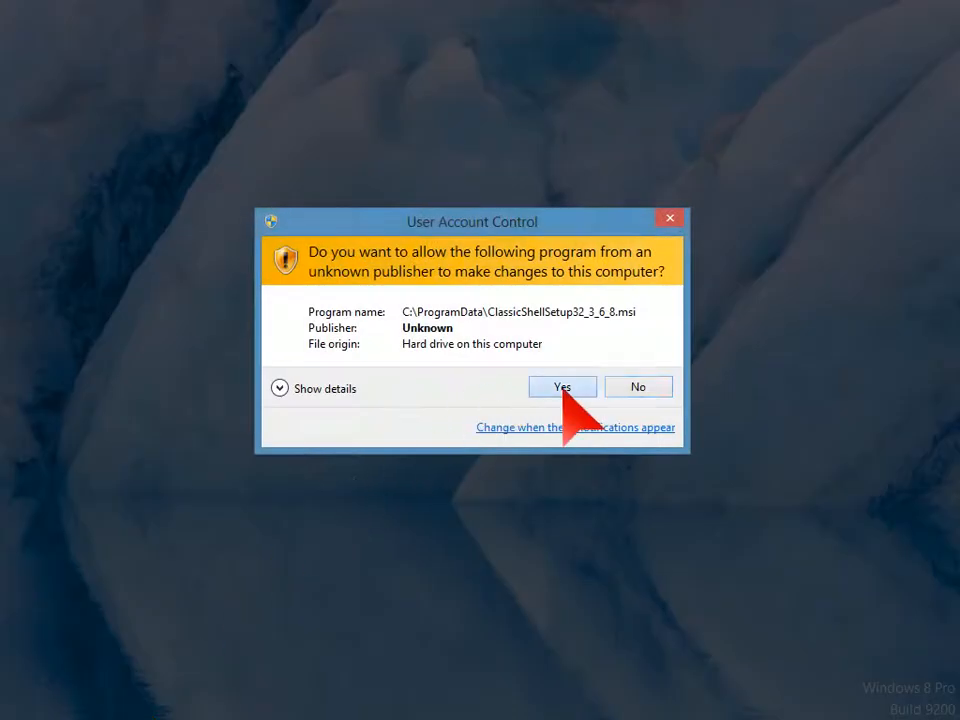
{"action": "left_click", "coordinate": [560, 386]}
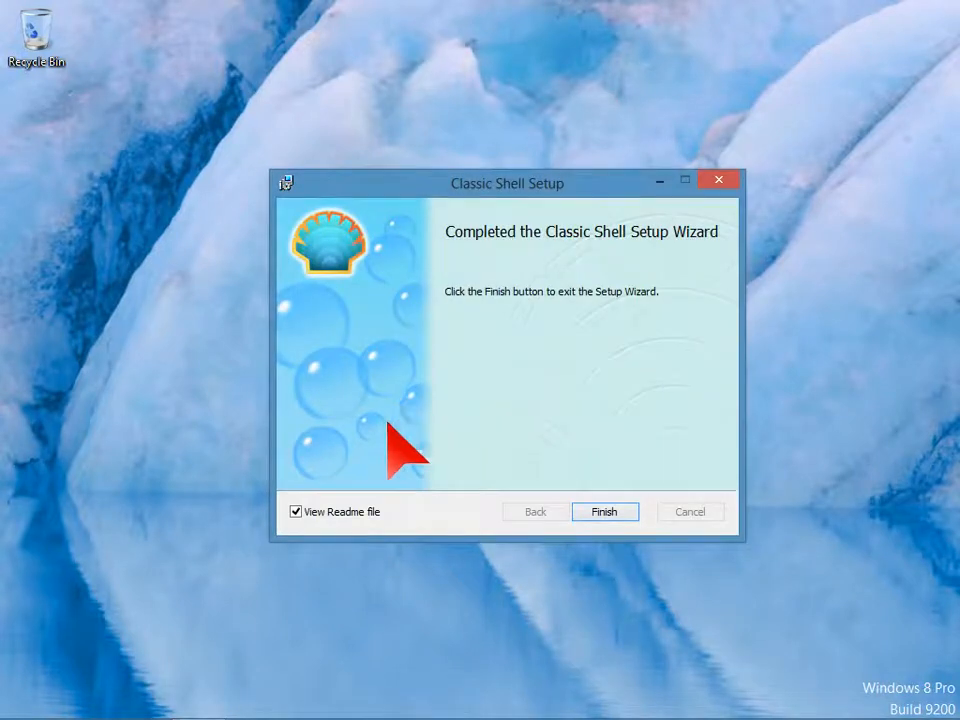
{"action": "left_click", "coordinate": [372, 512]}
{"action": "left_click", "coordinate": [600, 512]}
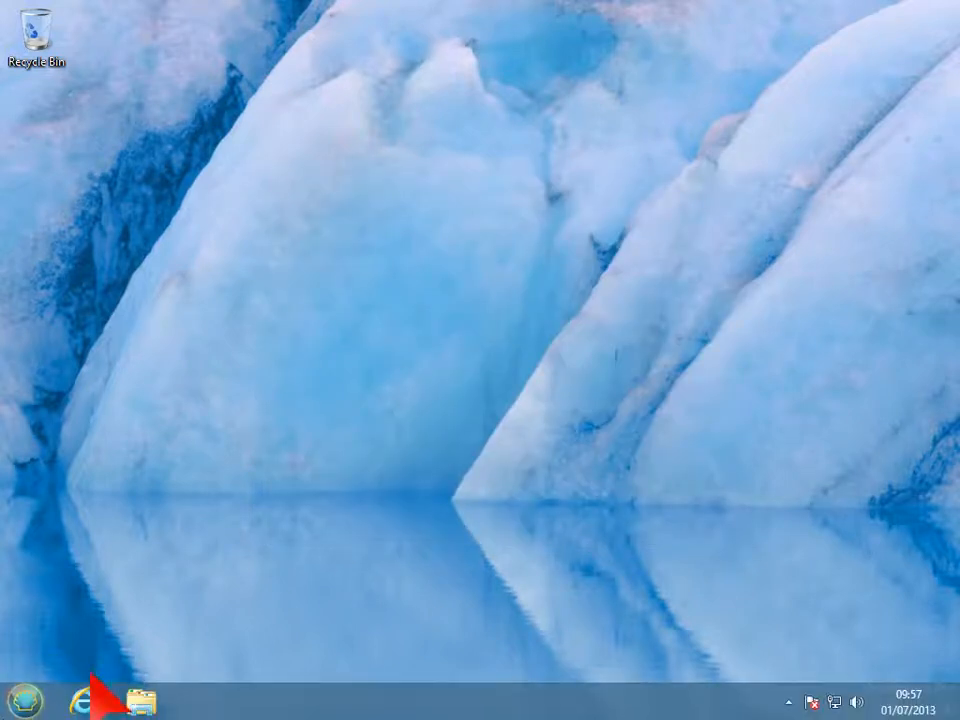
Open the Classic Start Menu settings and choose the Windows Vista/Windows 7 style, accepting the reset of menu items and skin.
{"action": "mouse_move", "coordinate": [30, 712]}
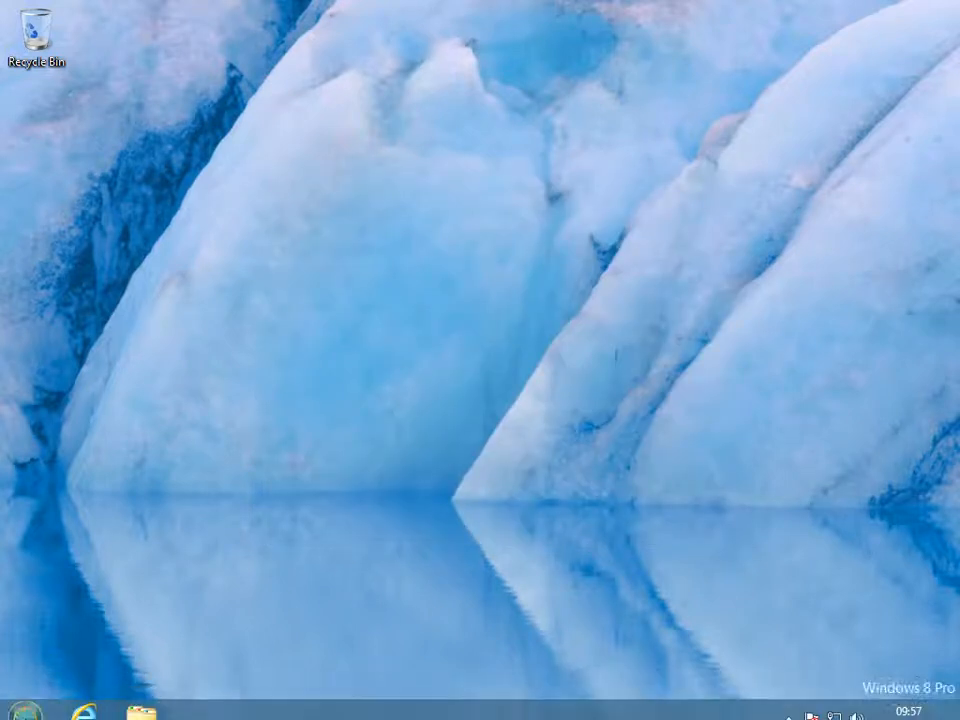
{"action": "left_click", "coordinate": [26, 704]}
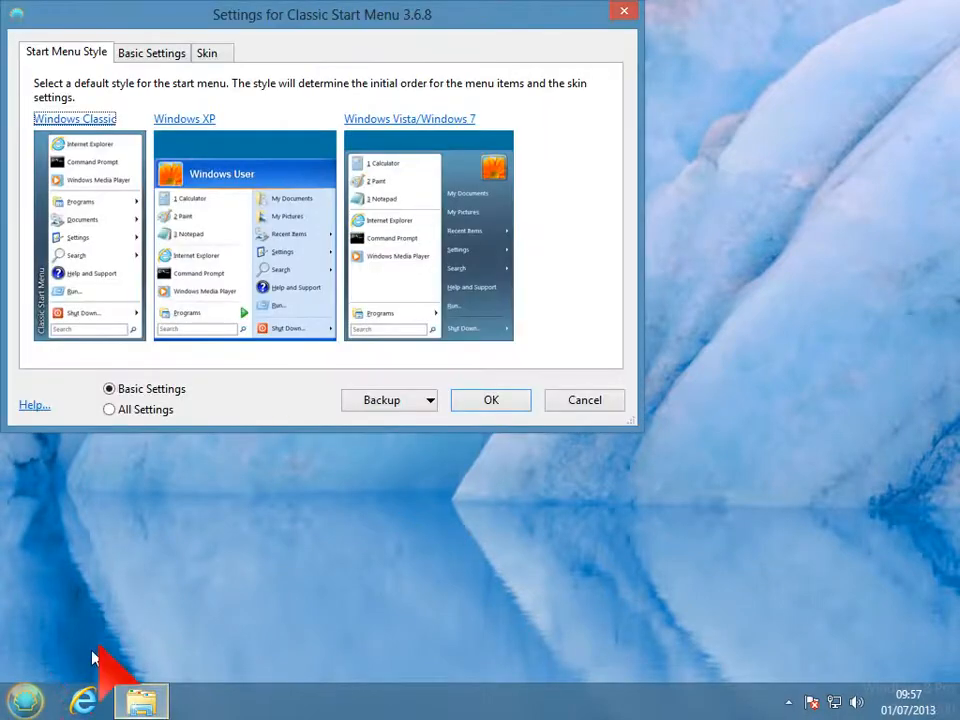
{"action": "left_click_drag", "start_coordinate": [190, 14], "coordinate": [362, 174]}
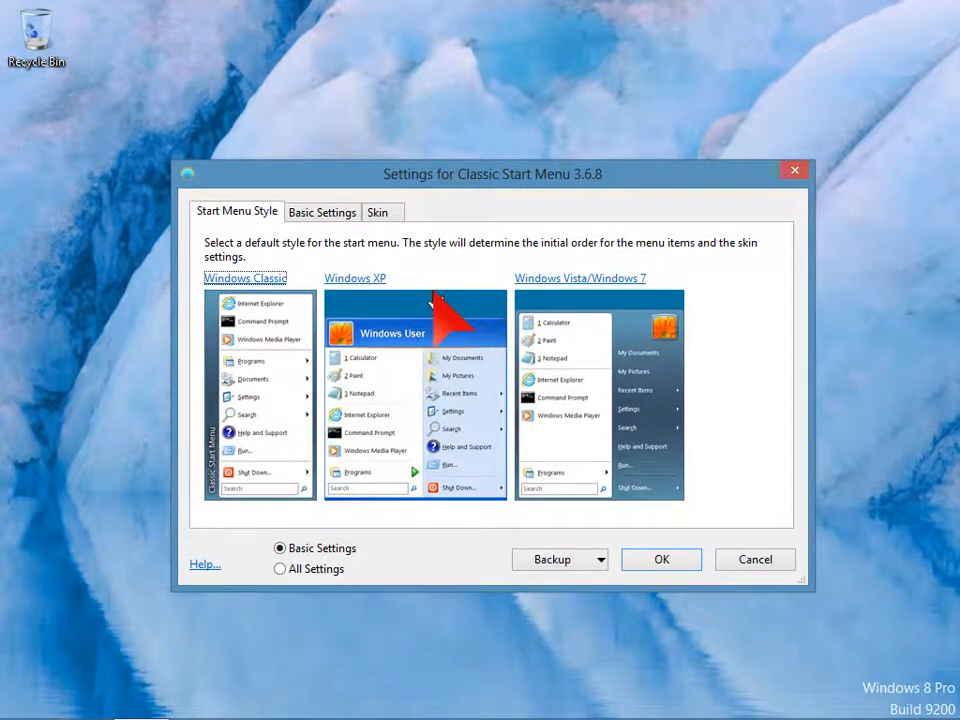
{"action": "left_click", "coordinate": [588, 285]}
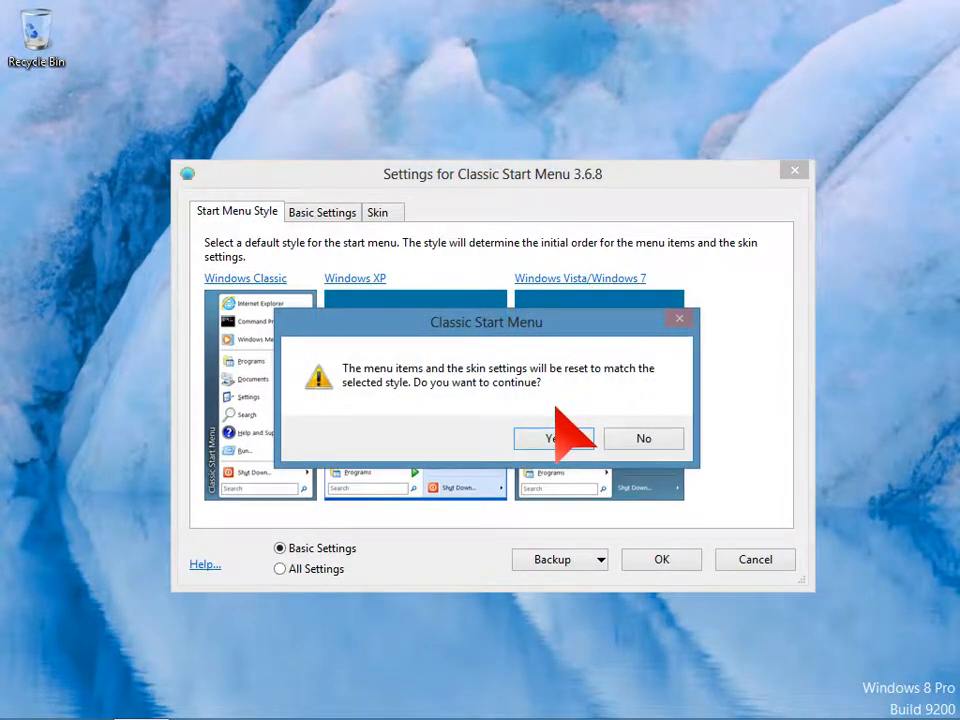
{"action": "left_click", "coordinate": [554, 437]}
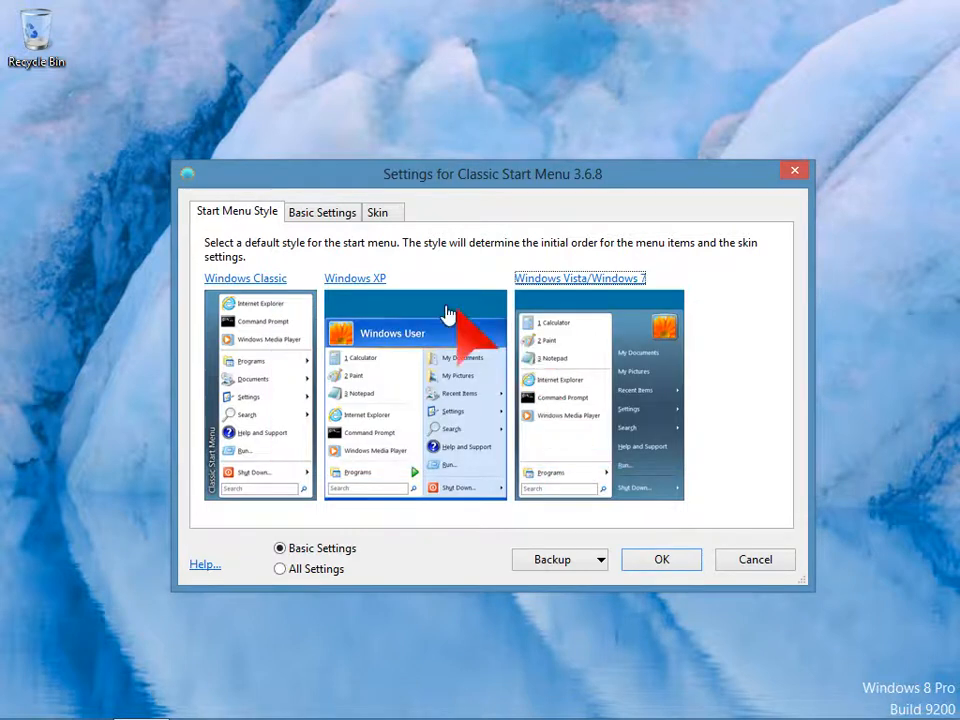
Review the start menu's basic settings and skin options, and save the Classic Start Menu settings.
{"action": "left_click", "coordinate": [311, 214]}
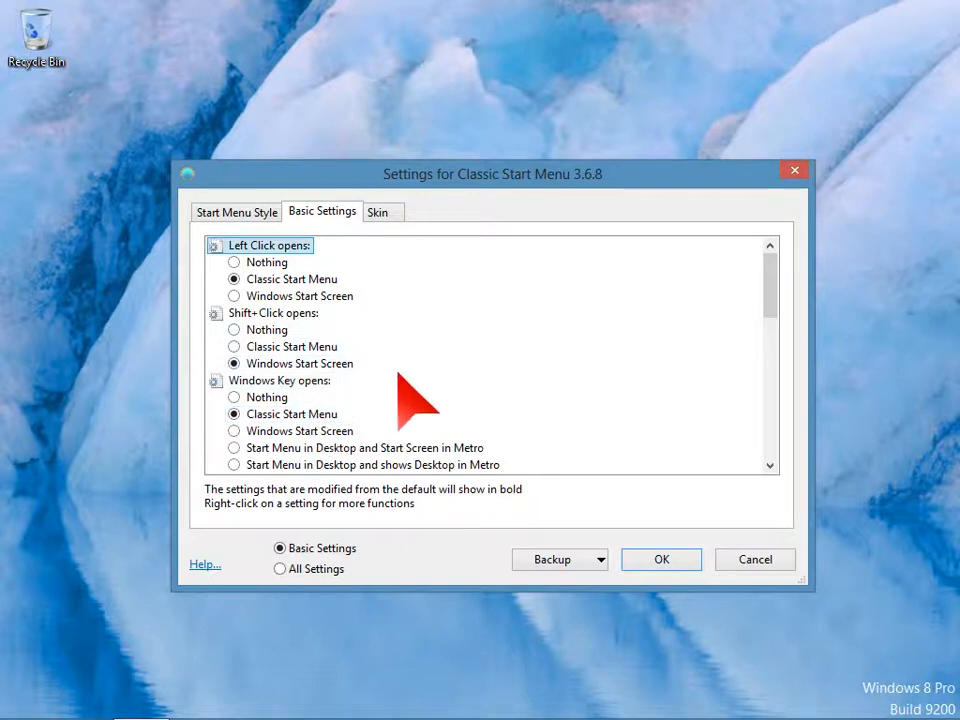
{"action": "scroll", "coordinate": [396, 390], "scroll_direction": "down", "scroll_amount": 3}
{"action": "left_click", "coordinate": [378, 213]}
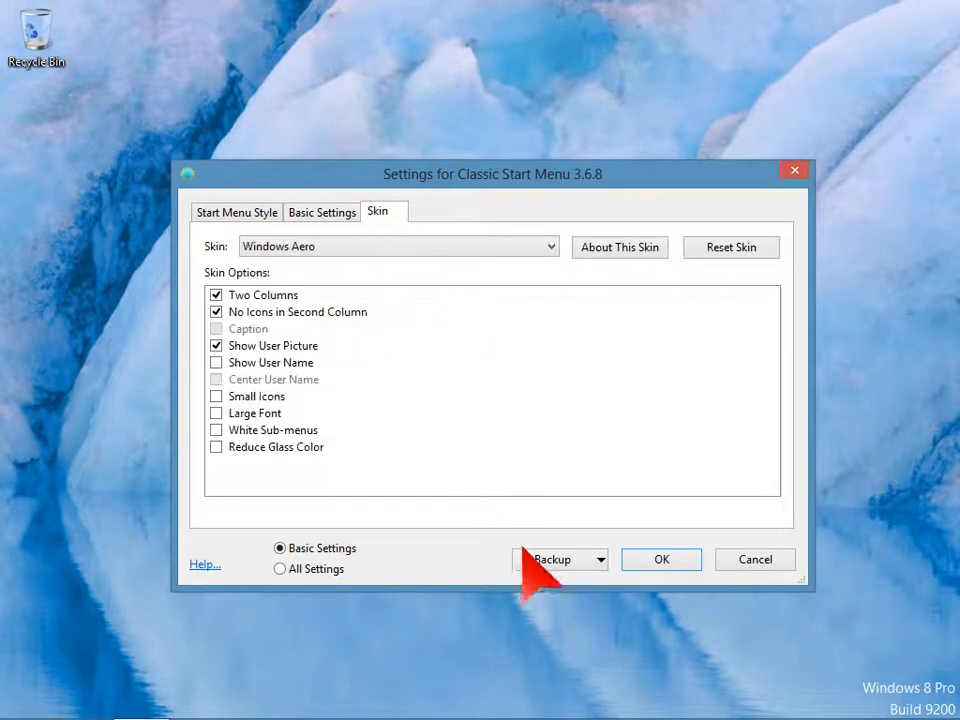
{"action": "left_click", "coordinate": [664, 566]}
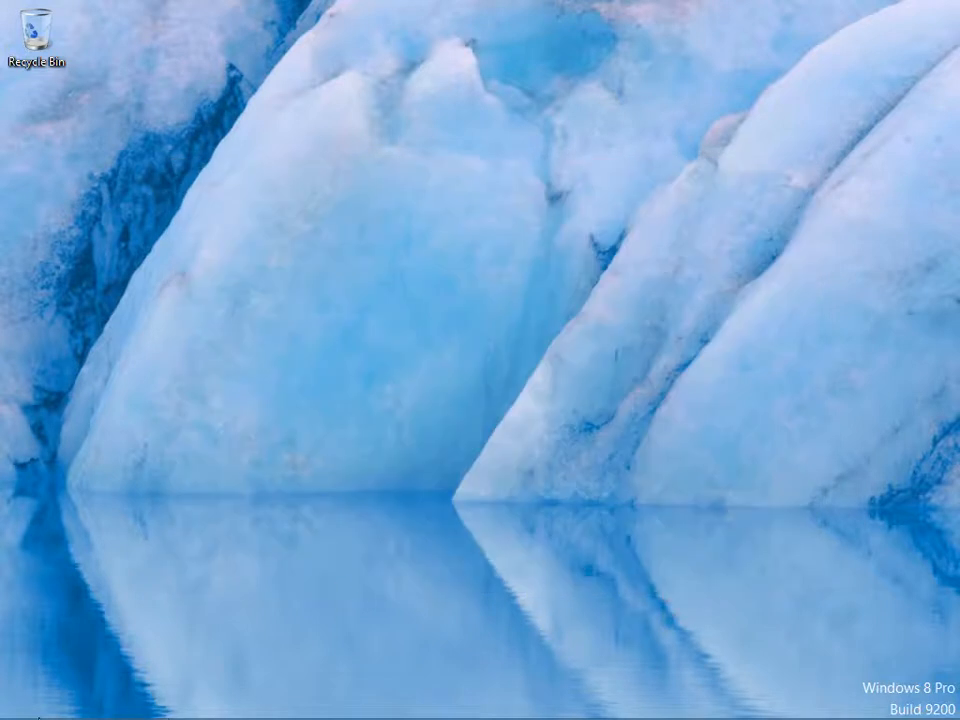
Open the new Classic Shell start menu and look through its Programs list.
{"action": "mouse_move", "coordinate": [4, 714]}
{"action": "mouse_move", "coordinate": [72, 716]}
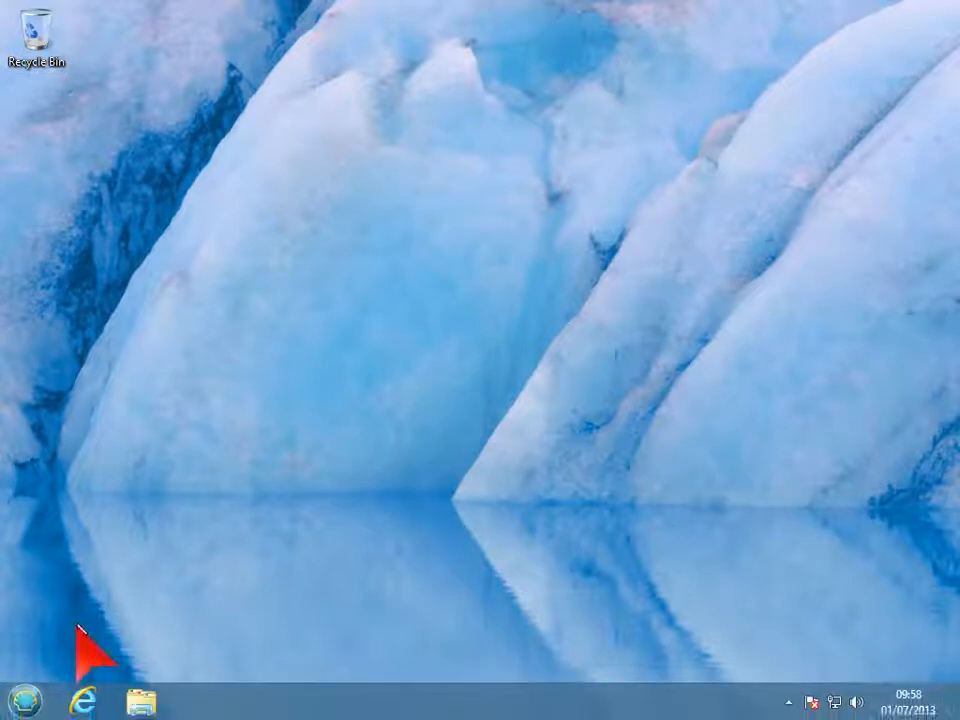
{"action": "left_click", "coordinate": [38, 700]}
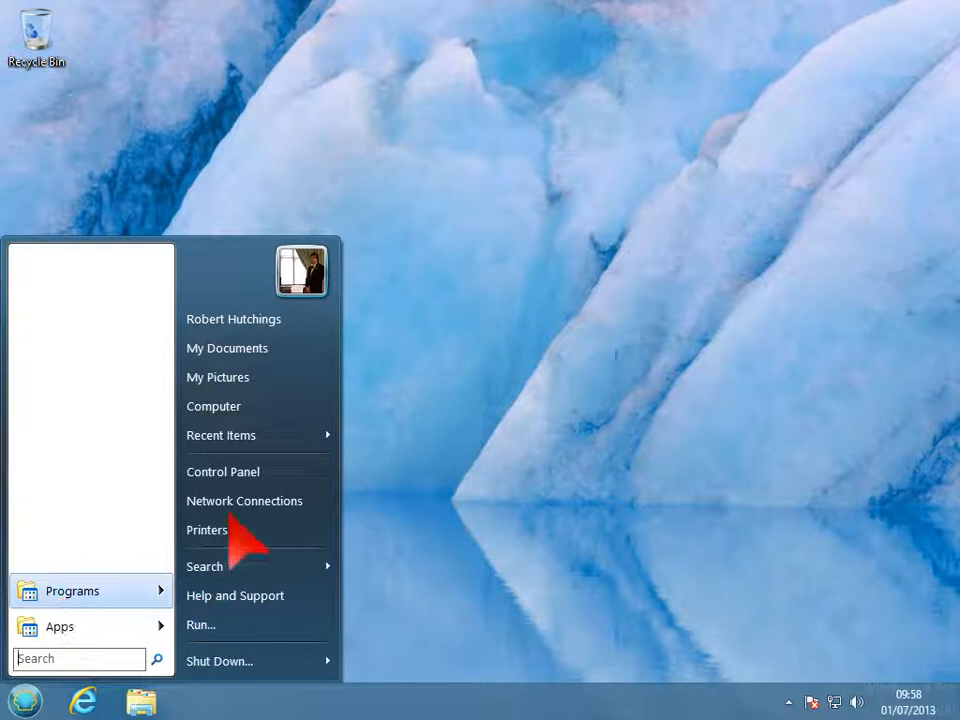
{"action": "mouse_move", "coordinate": [62, 598]}
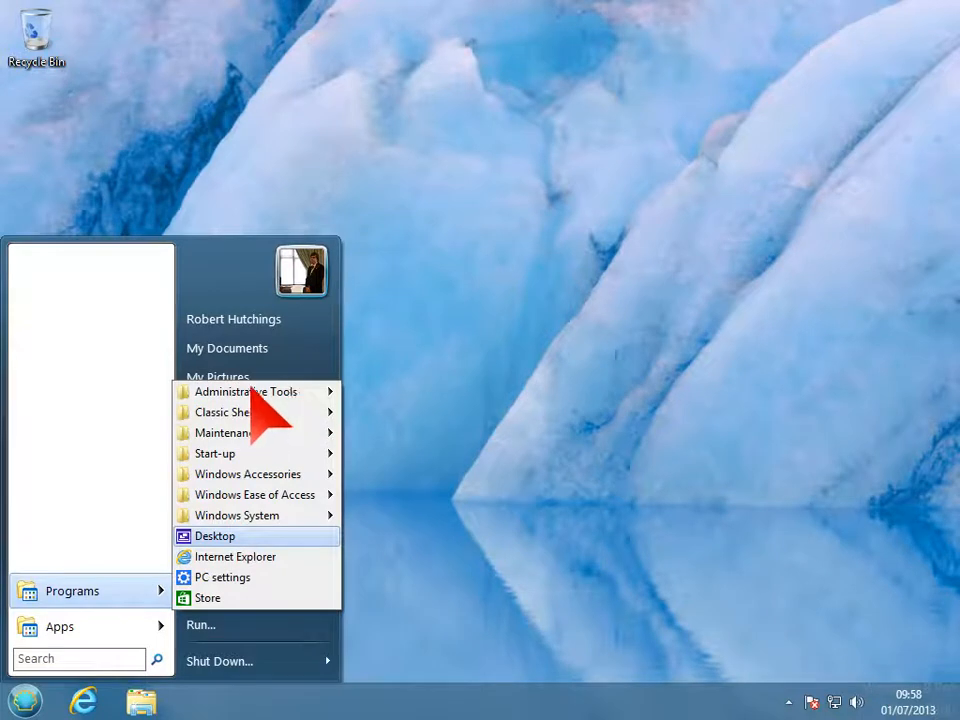
{"action": "left_click", "coordinate": [322, 395]}
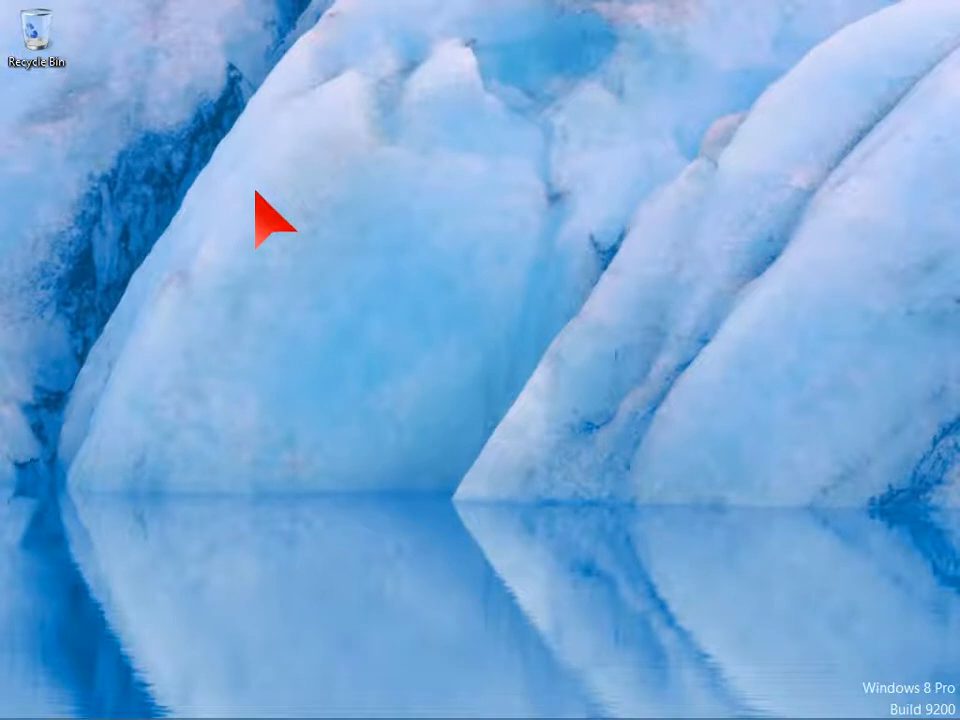
{"action": "right_click", "coordinate": [89, 158]}
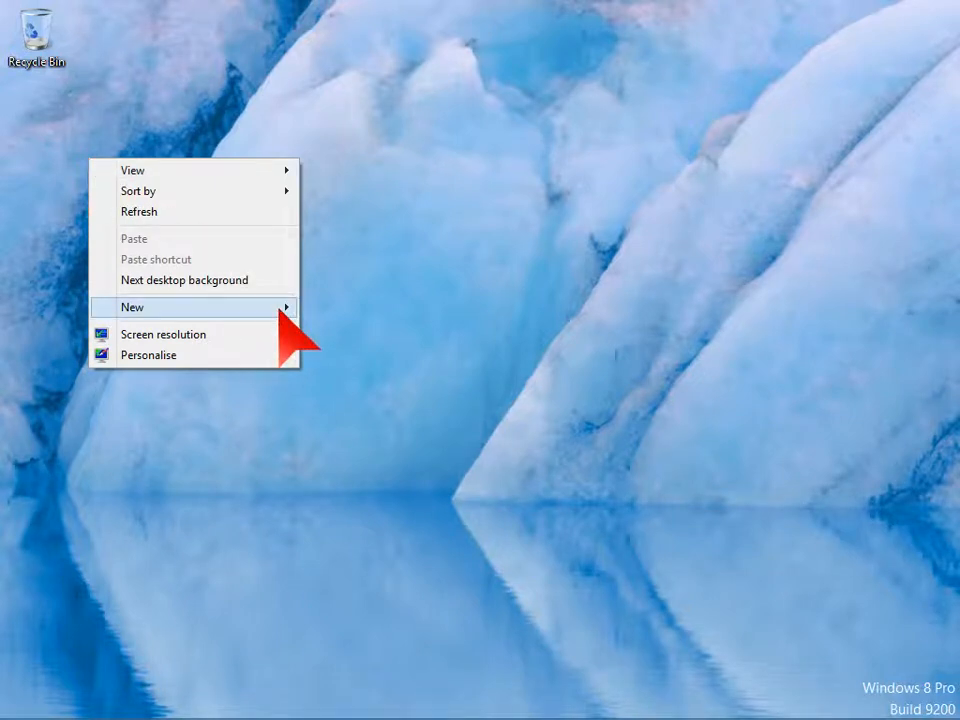
{"action": "mouse_move", "coordinate": [280, 310]}
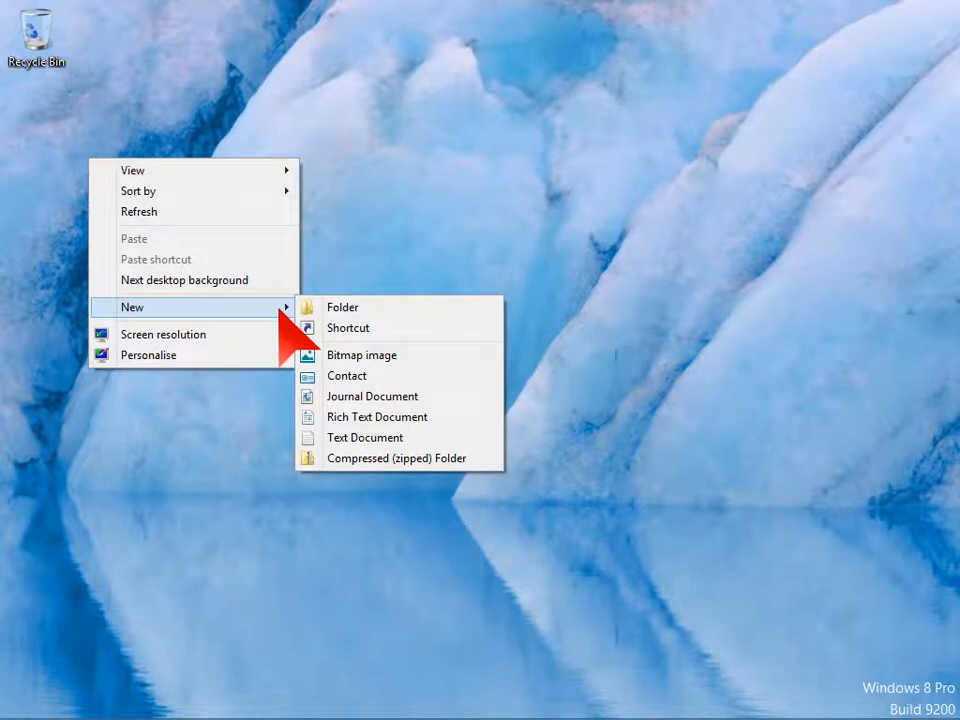
{"action": "left_click", "coordinate": [330, 328]}
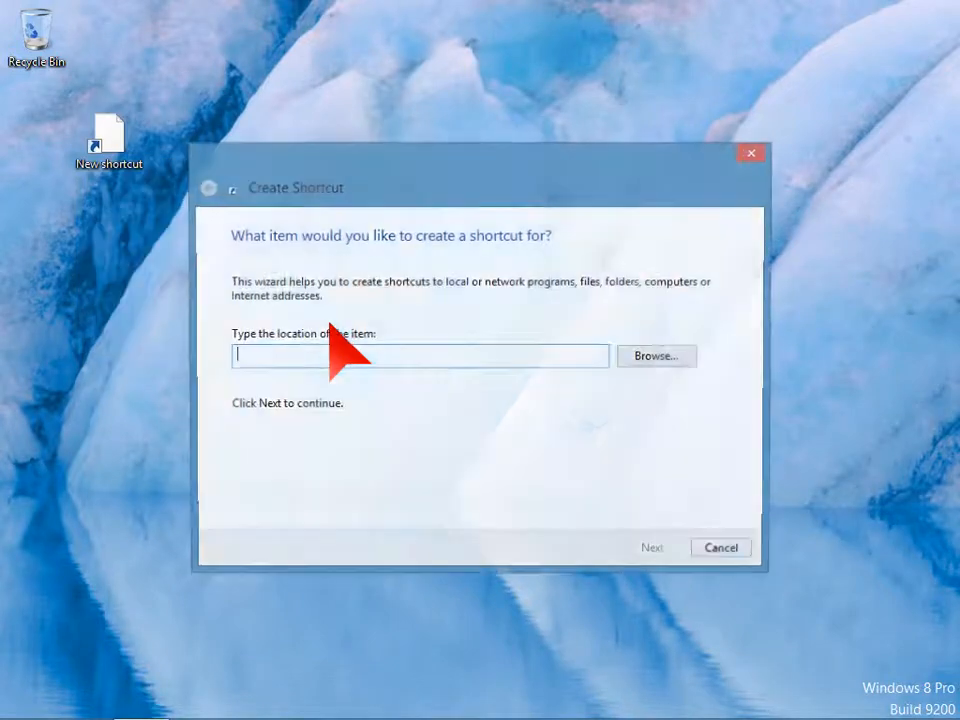
{"action": "right_click", "coordinate": [289, 358]}
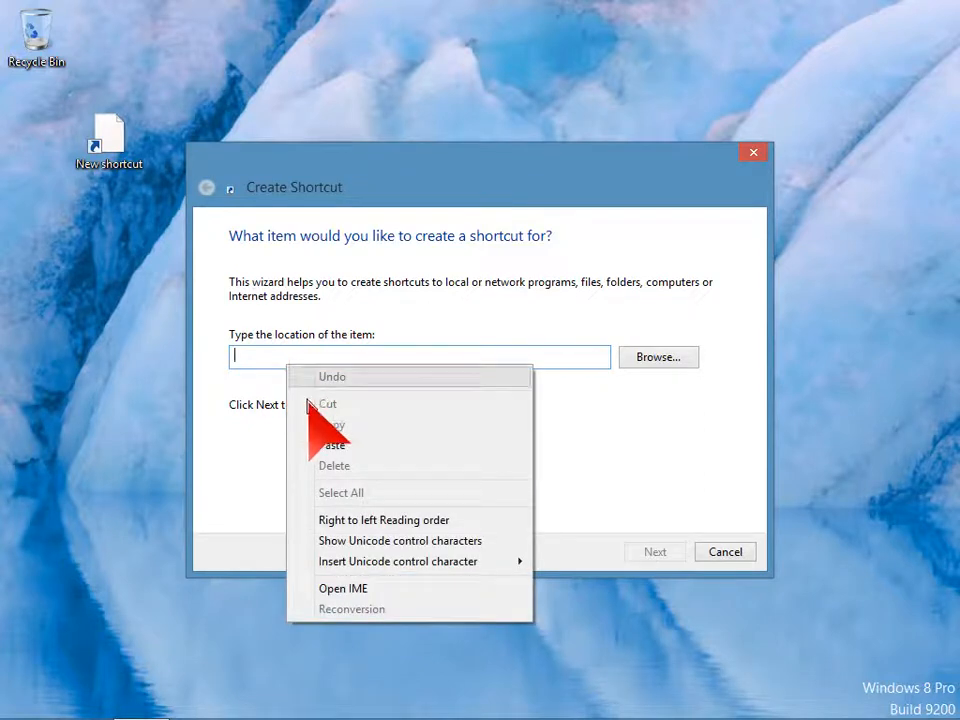
{"action": "left_click", "coordinate": [340, 445]}
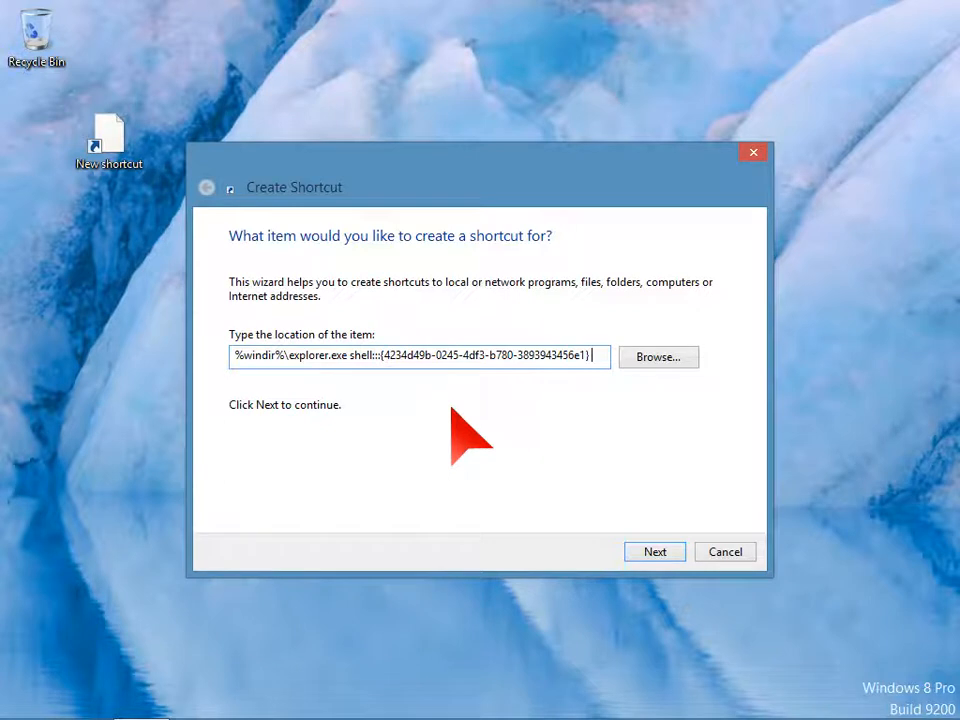
{"action": "left_click", "coordinate": [650, 553]}
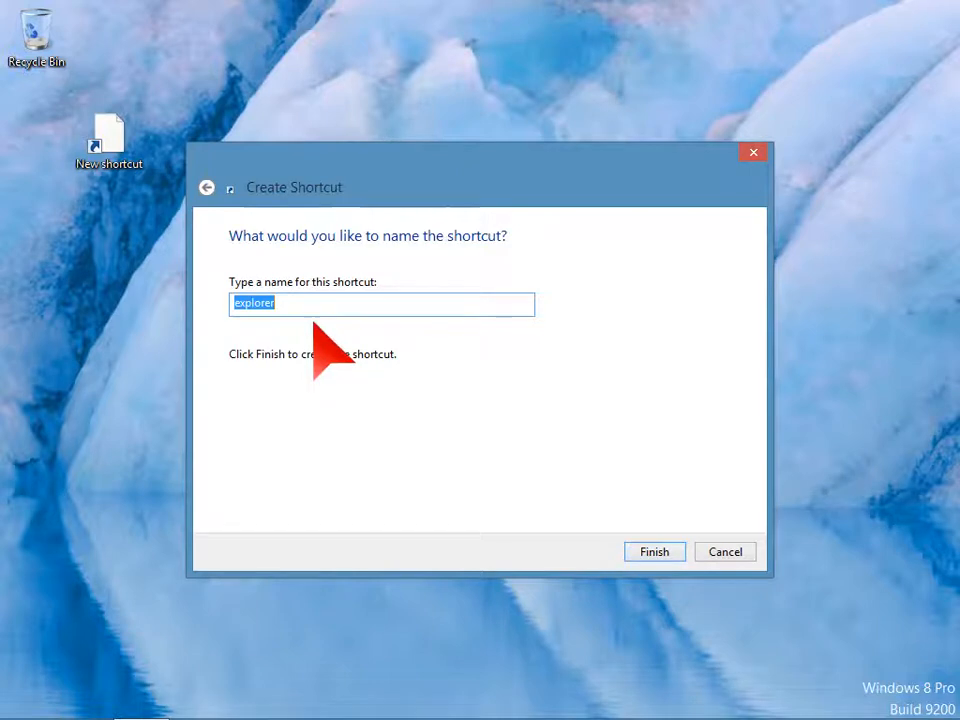
Name the new desktop shortcut "New win8 apps" and finish creating it.
{"action": "type", "text": "New wi"}
{"action": "type", "text": "ndows"}
{"action": "key", "text": "BackSpace"}
{"action": "key", "text": "BackSpace"}
{"action": "key", "text": "BackSpace"}
{"action": "key", "text": "BackSpace"}
{"action": "type", "text": "8 apps"}
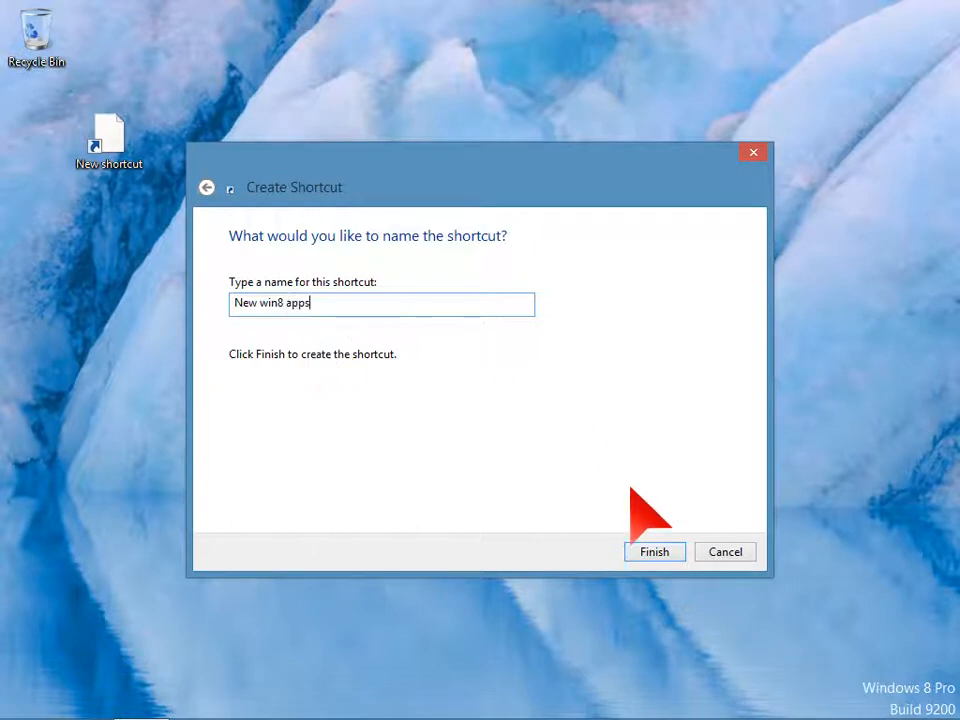
{"action": "left_click", "coordinate": [643, 550]}
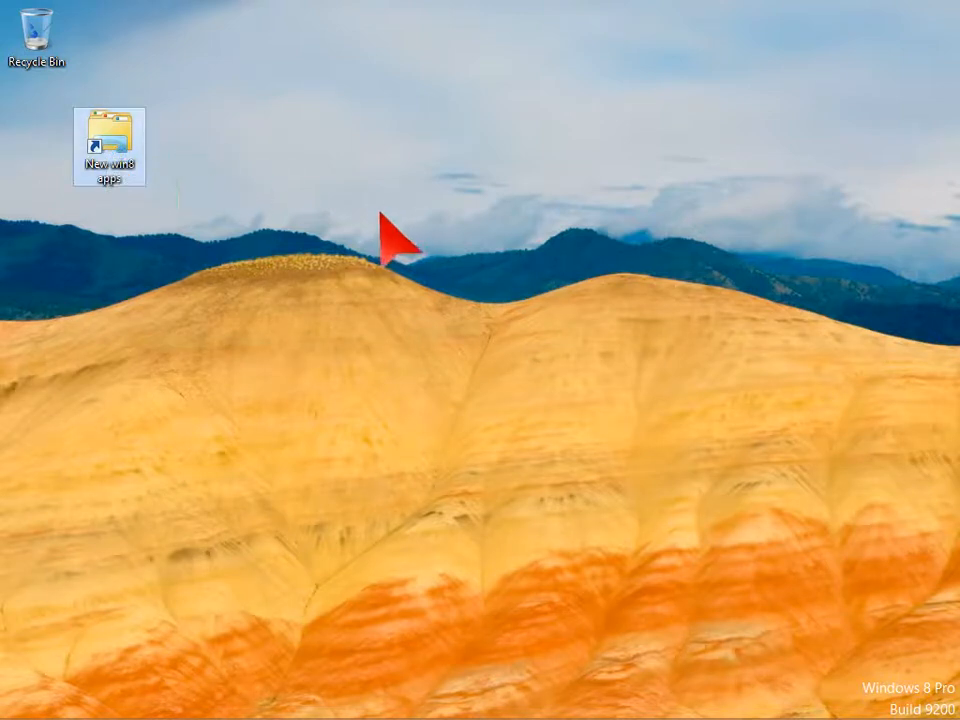
Open the New win8 apps shortcut, look through the Applications folder's list of apps, and close the window.
{"action": "key", "text": "Return"}
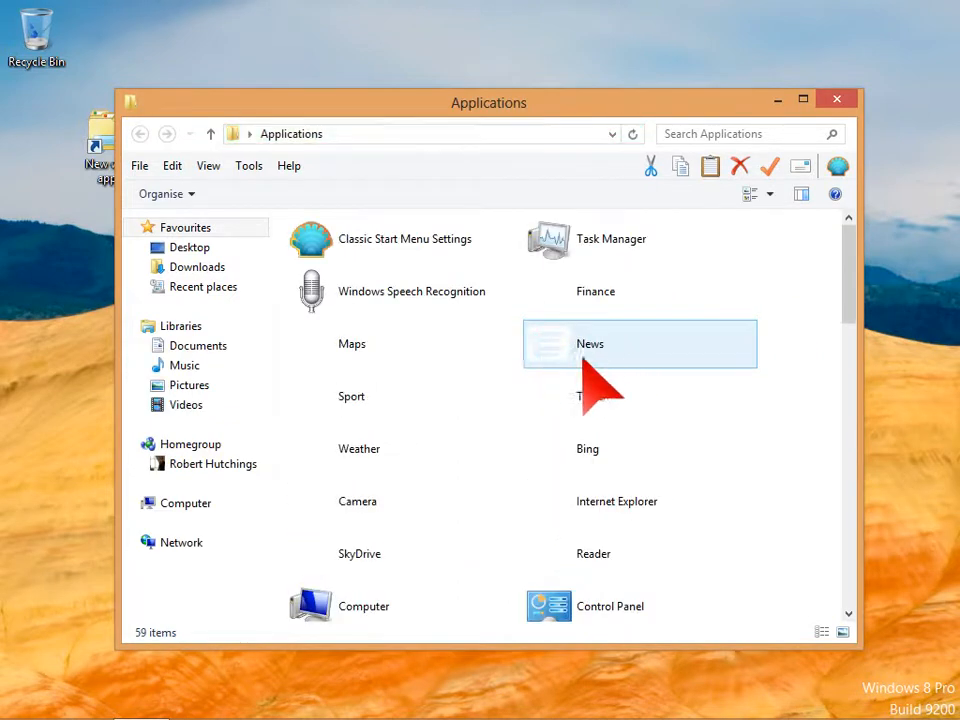
{"action": "scroll", "coordinate": [561, 364], "scroll_direction": "down", "scroll_amount": 3}
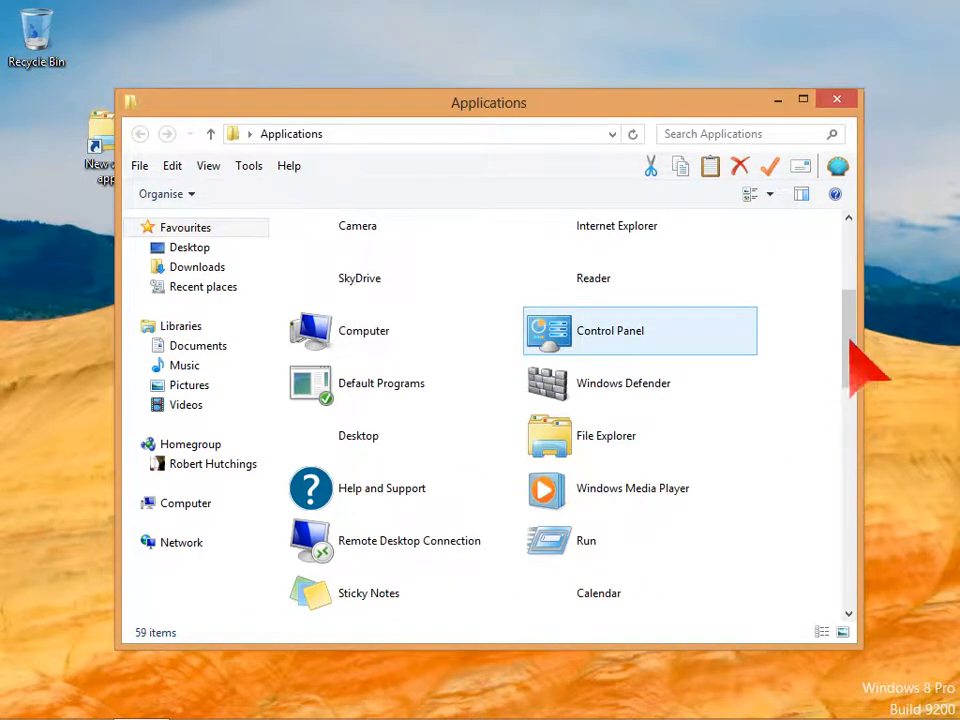
{"action": "left_click_drag", "start_coordinate": [850, 340], "coordinate": [843, 402]}
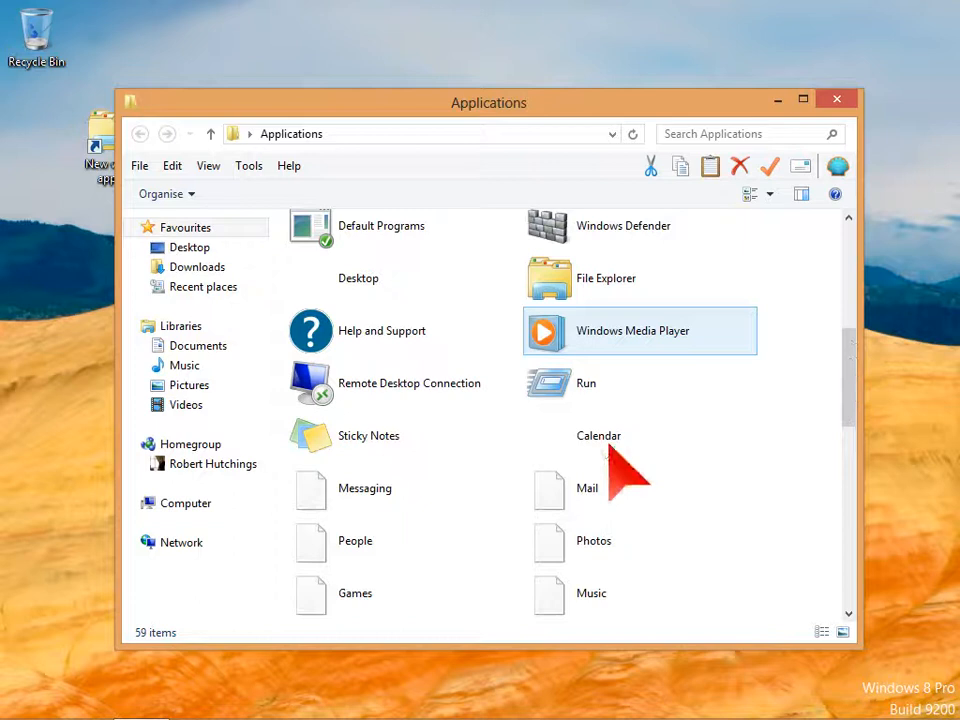
{"action": "left_click", "coordinate": [840, 102]}
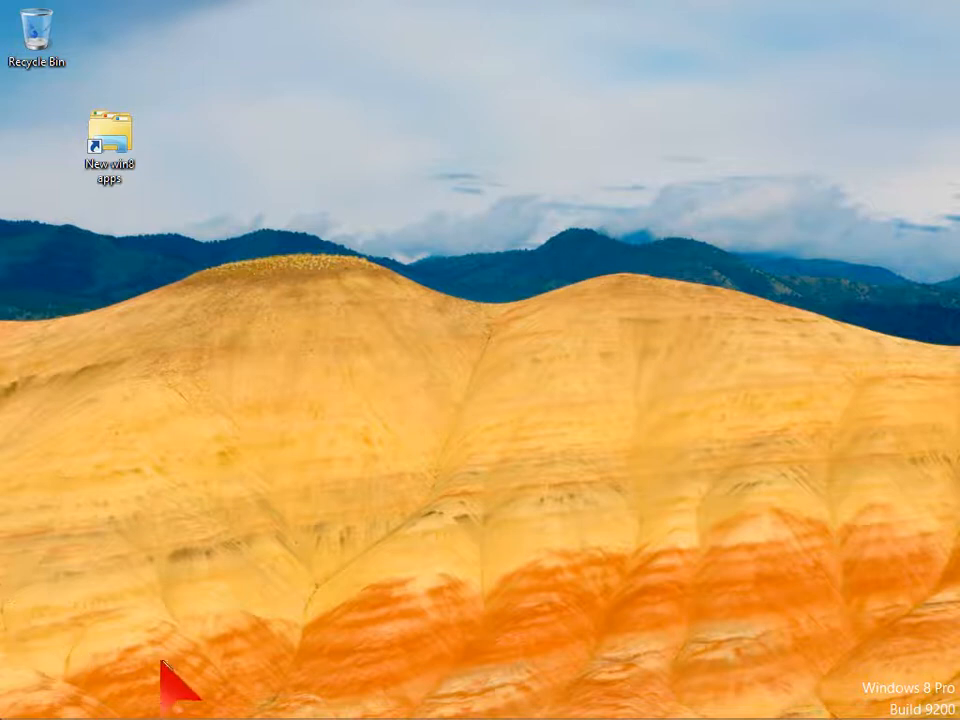
Restart the computer from the Classic Shell start menu's shut-down options.
{"action": "left_click", "coordinate": [27, 702]}
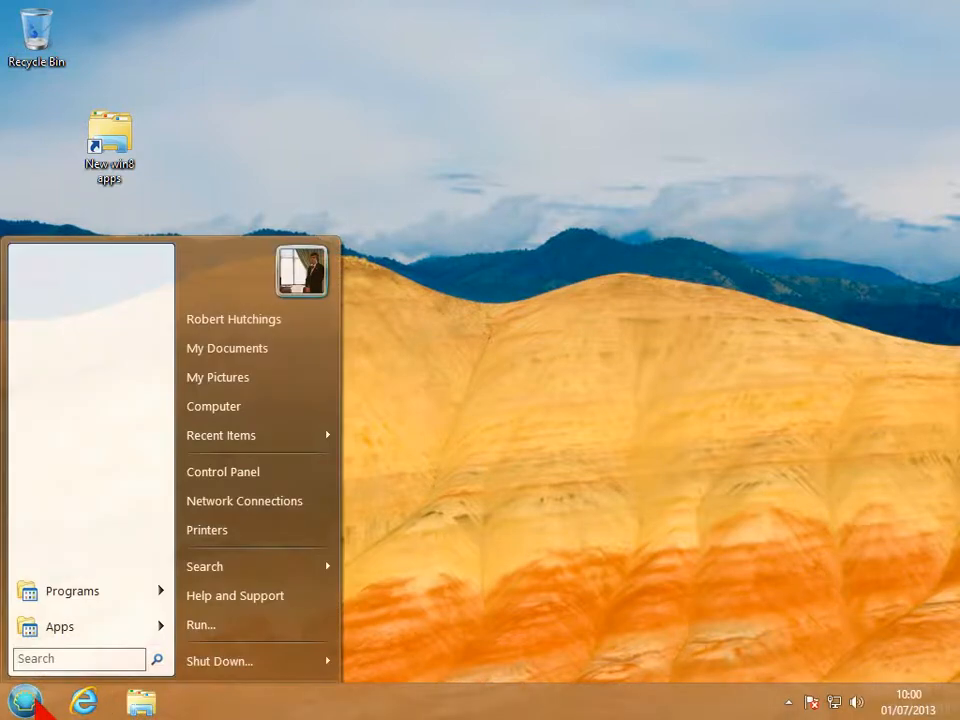
{"action": "mouse_move", "coordinate": [299, 667]}
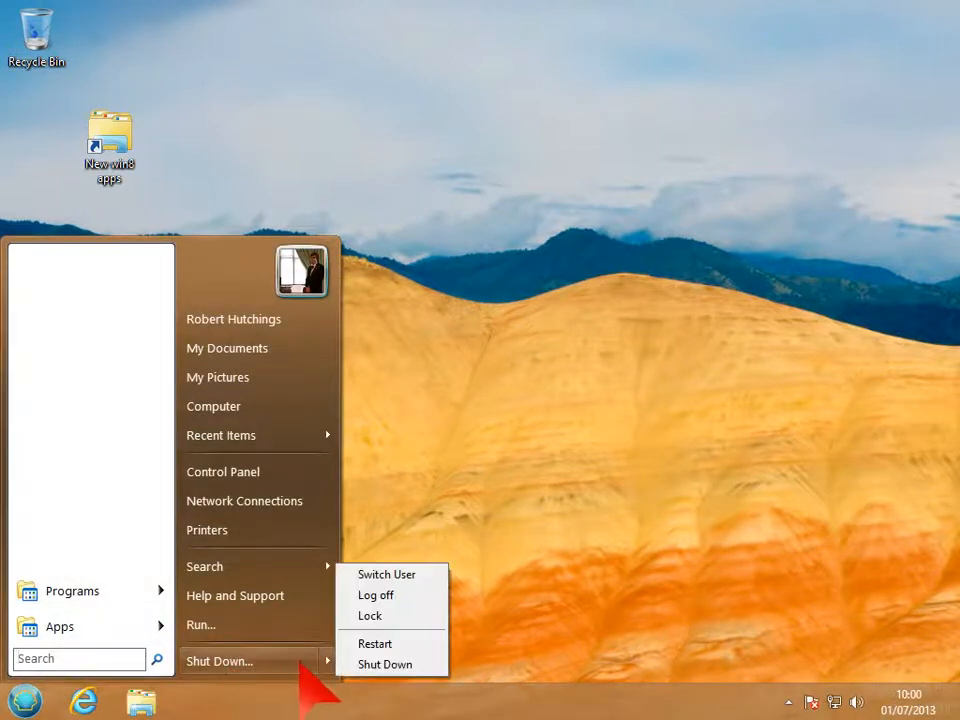
{"action": "left_click", "coordinate": [381, 644]}
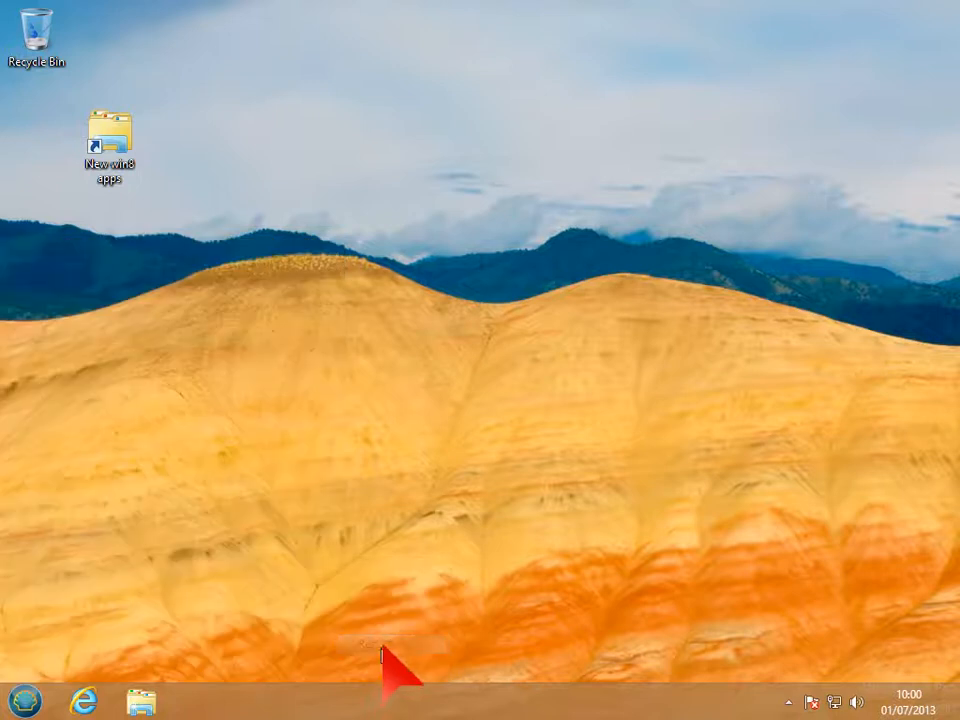